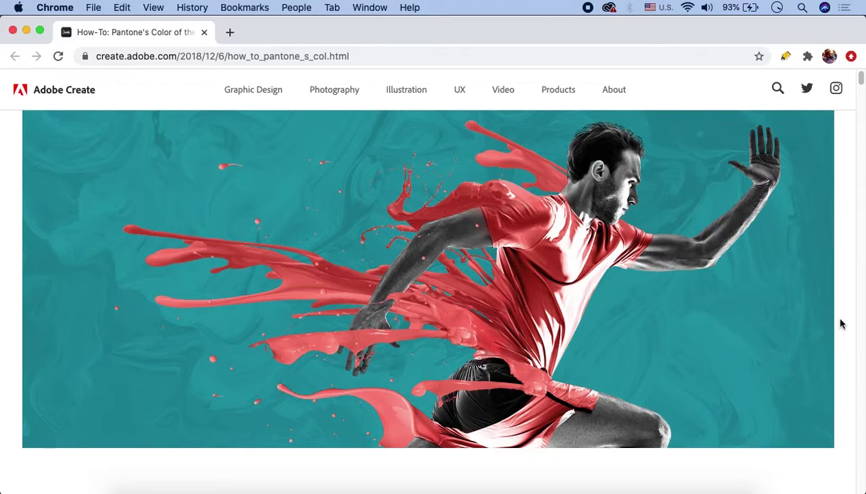
Step: Preview the Pantone tutorial's steps, then return to the Identify the Composite Images section
scroll(842, 324, down, 5)
scroll(842, 324, down, 10)
scroll(842, 324, down, 10)
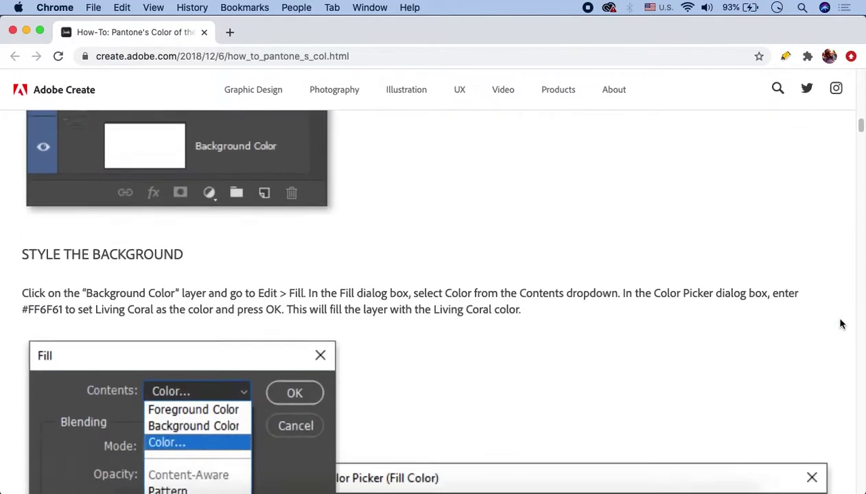
scroll(843, 324, down, 5)
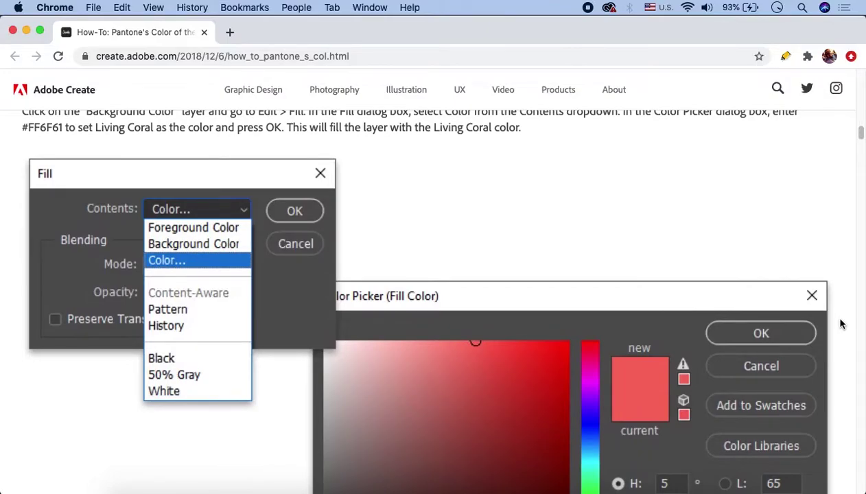
scroll(843, 324, down, 2)
scroll(843, 324, down, 8)
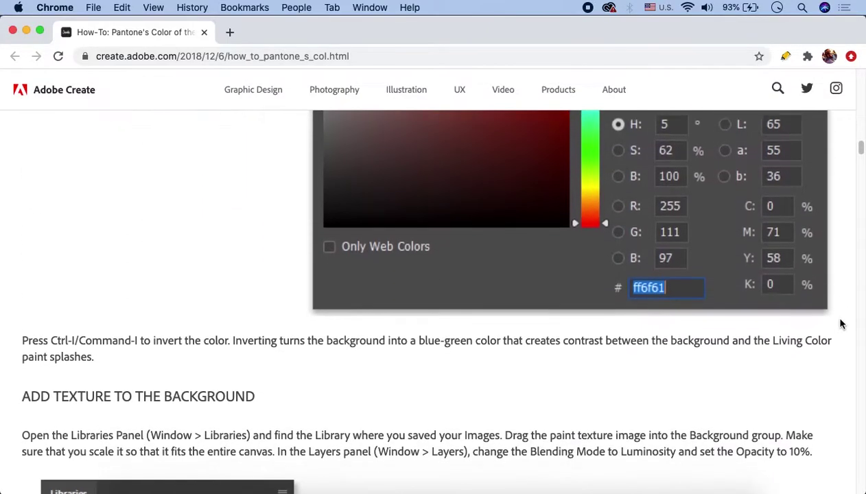
scroll(842, 324, down, 10)
scroll(842, 324, down, 3)
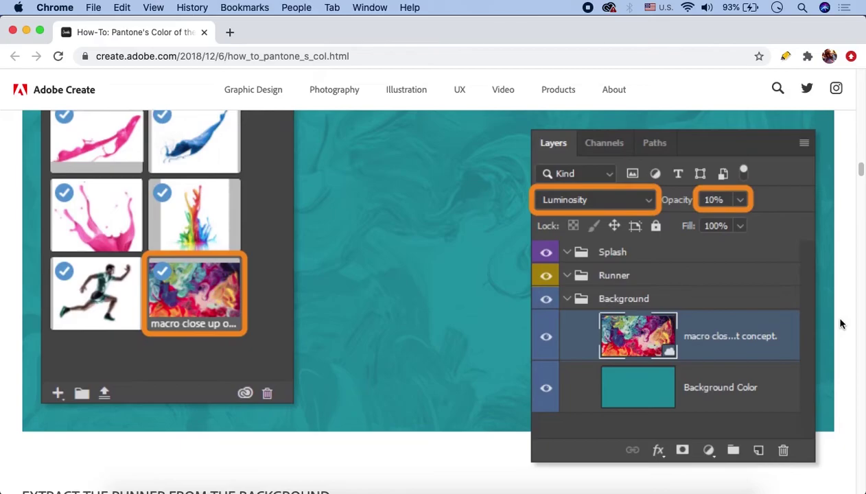
scroll(842, 324, down, 8)
scroll(842, 324, down, 5)
scroll(842, 324, down, 1)
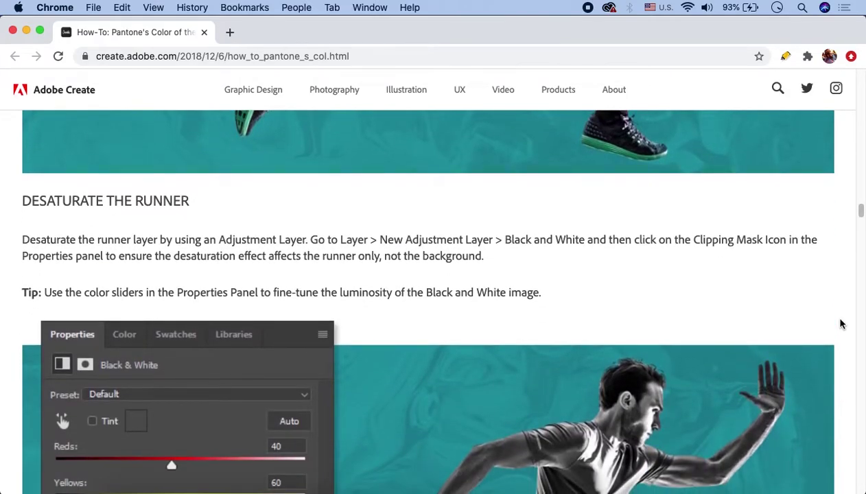
scroll(842, 324, up, 5)
scroll(842, 324, up, 10)
scroll(842, 324, up, 10)
scroll(842, 324, up, 10)
scroll(842, 324, up, 10)
scroll(842, 324, down, 5)
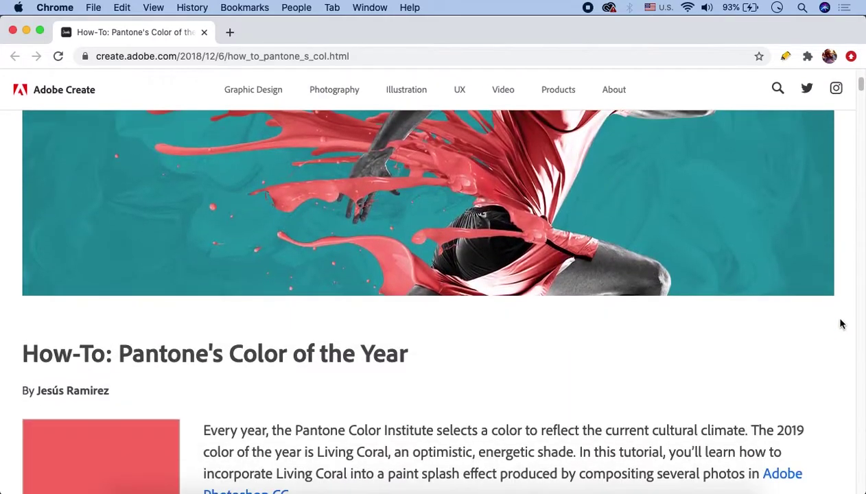
scroll(842, 324, down, 1)
scroll(843, 324, down, 5)
scroll(843, 324, down, 5)
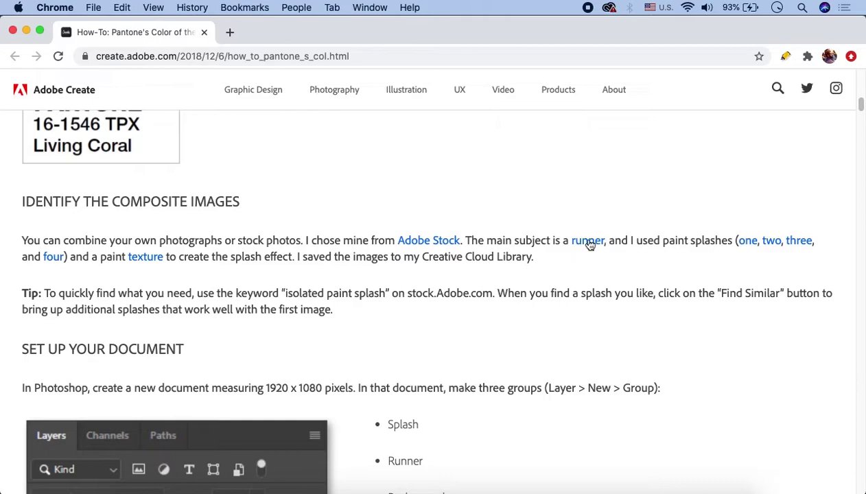
Step: Open the runner, paint-splash and paint-texture Adobe Stock pages in new tabs
super+click(585, 242)
super+click(745, 245)
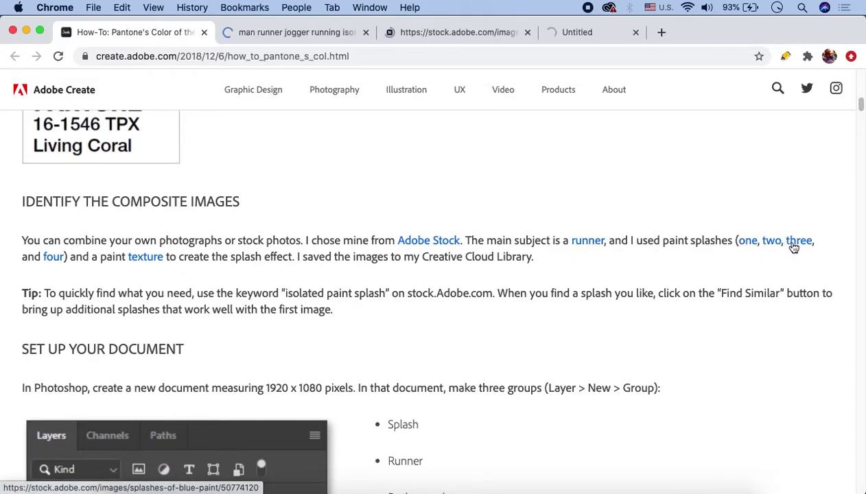
super+click(795, 245)
super+click(56, 259)
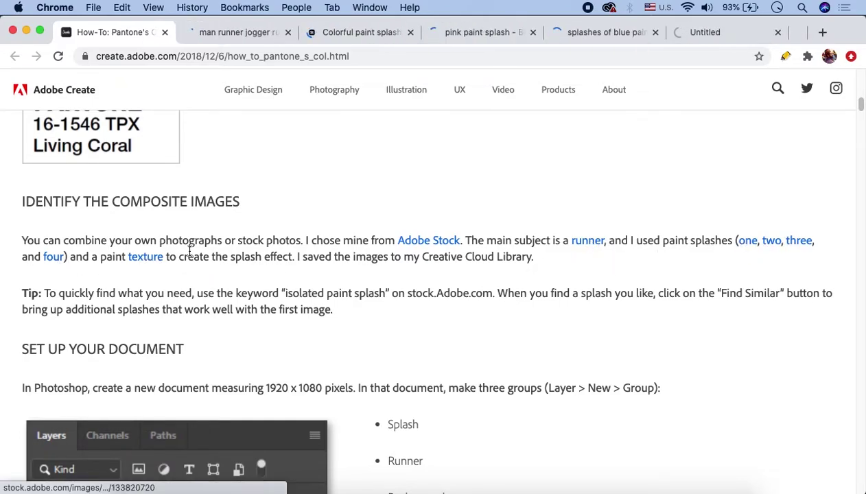
super+click(156, 258)
Step: Open the runner stock preview image #110069336 in its own tab
click(205, 40)
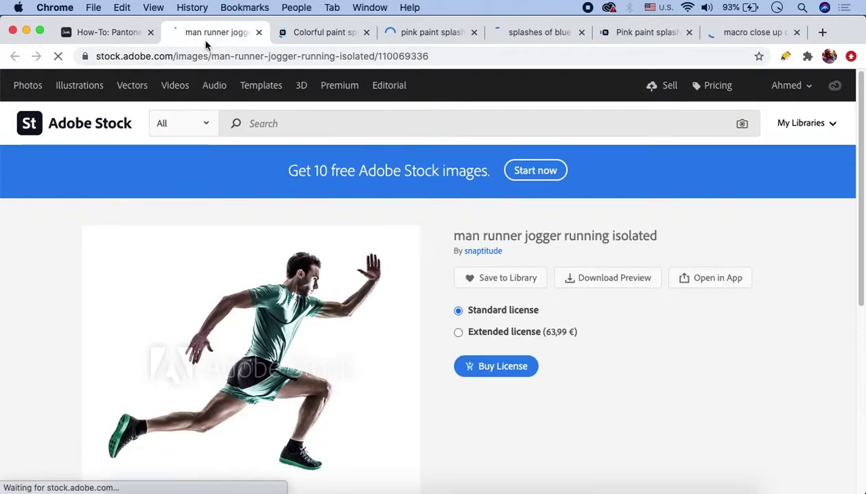
scroll(366, 366, down, 2)
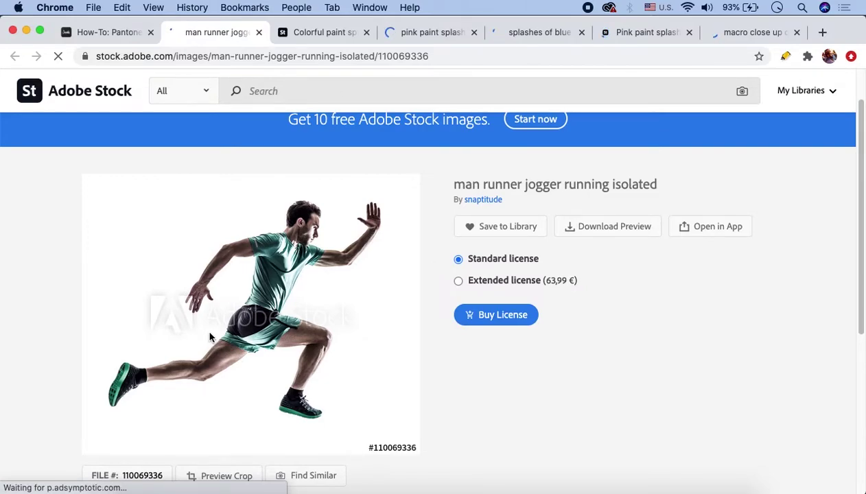
right_click(270, 245)
click(287, 247)
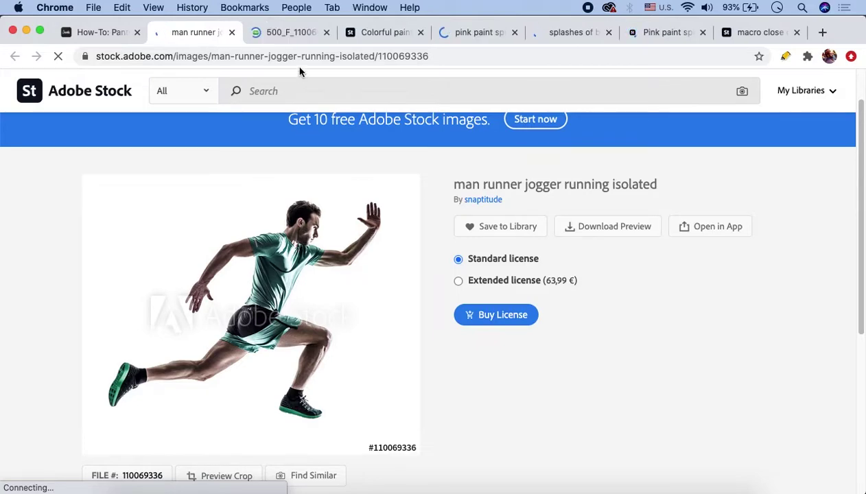
click(292, 32)
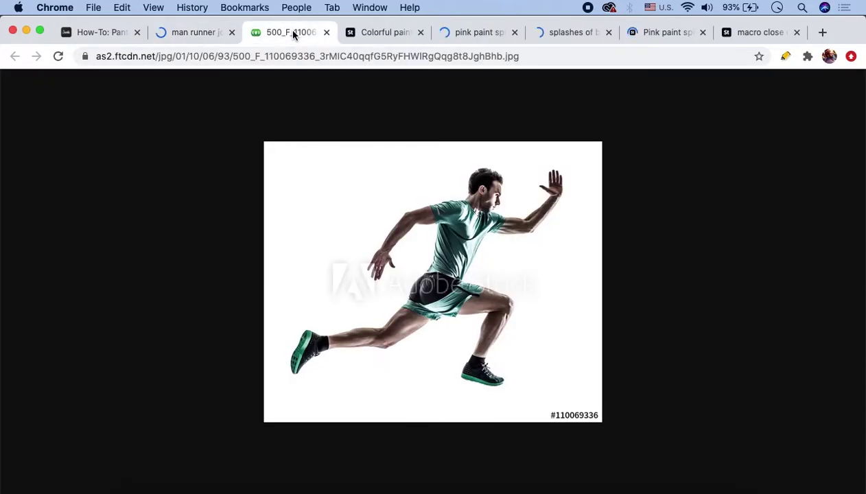
right_click(345, 183)
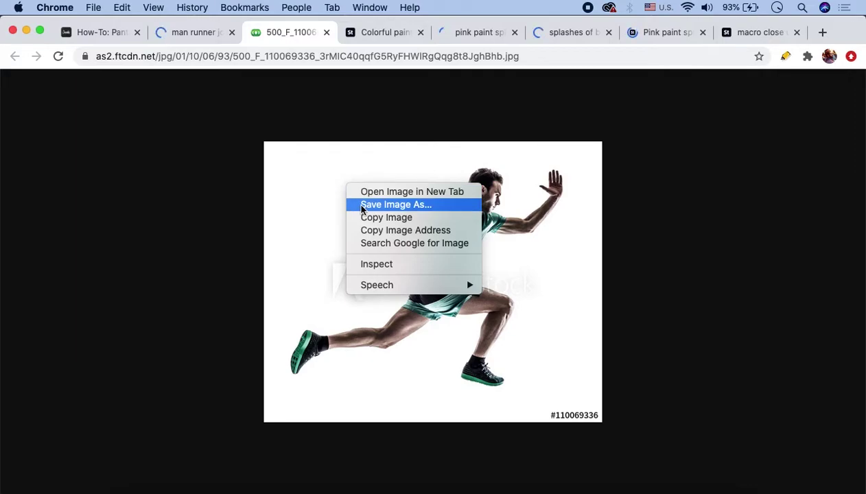
click(332, 196)
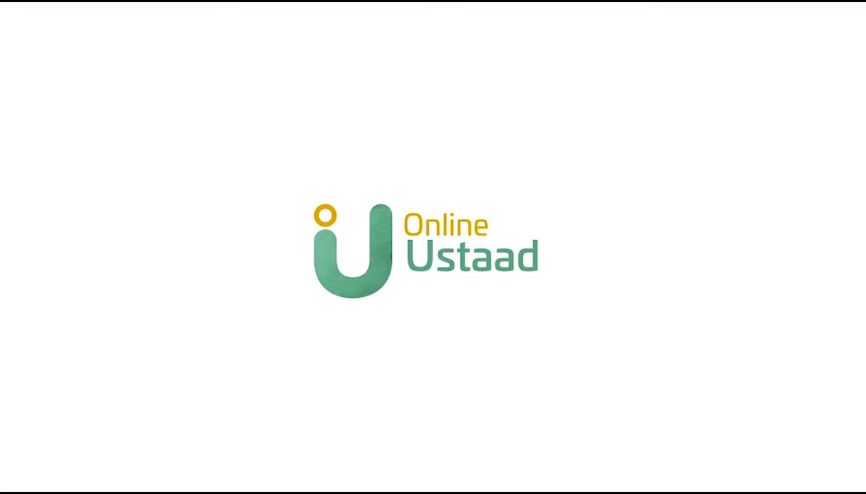
Step: Scroll the tutorial to the Set Up Your Document step showing Splash, Runner and Background groups
scroll(421, 218, down, 1)
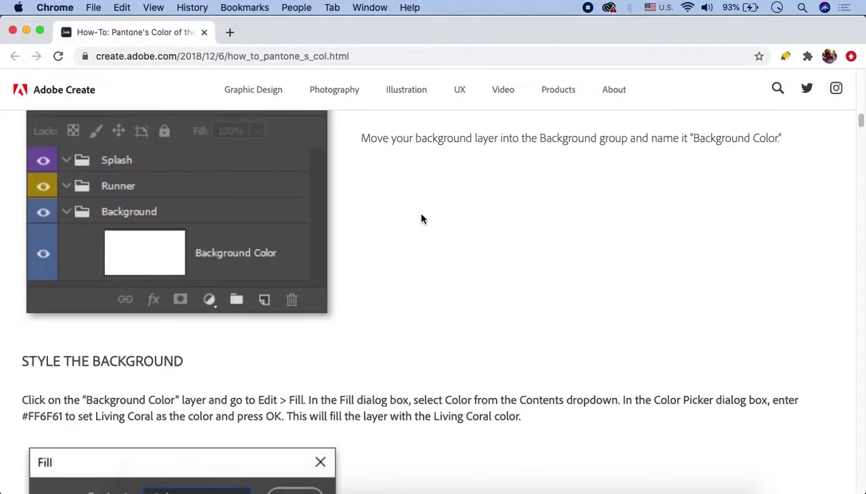
scroll(421, 218, up, 2)
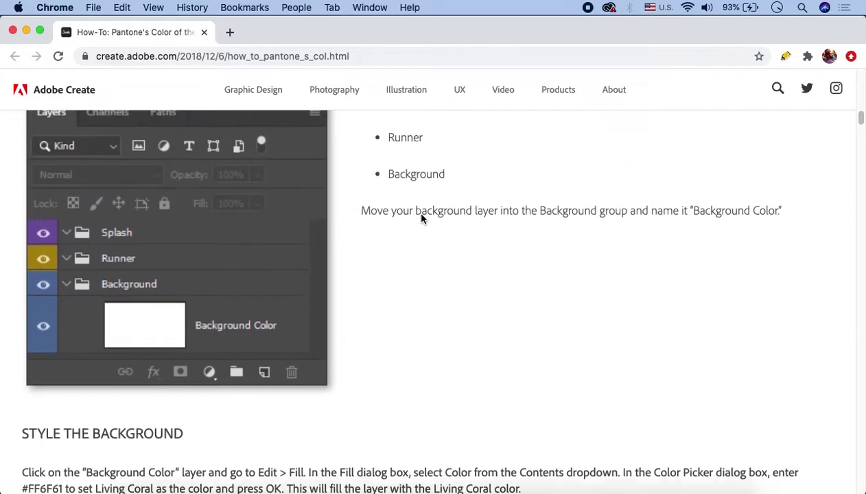
scroll(418, 240, up, 2)
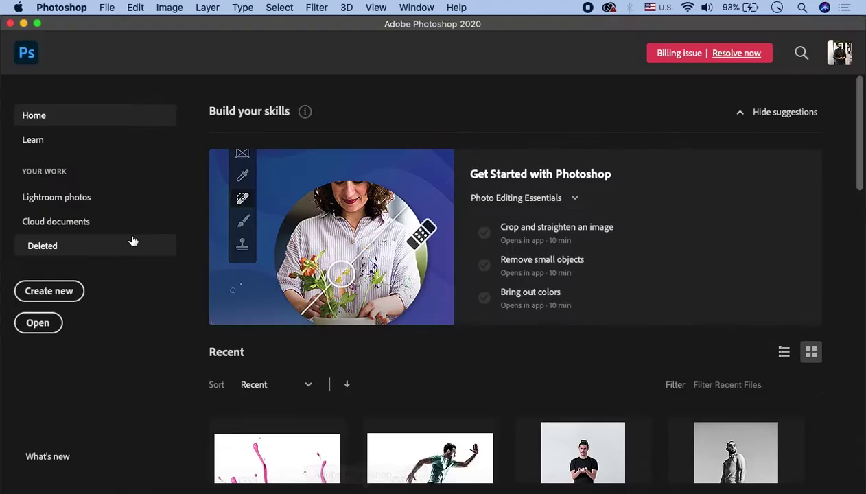
Step: Create a new 1920 × 1080 px Photoshop document named Runner
click(69, 290)
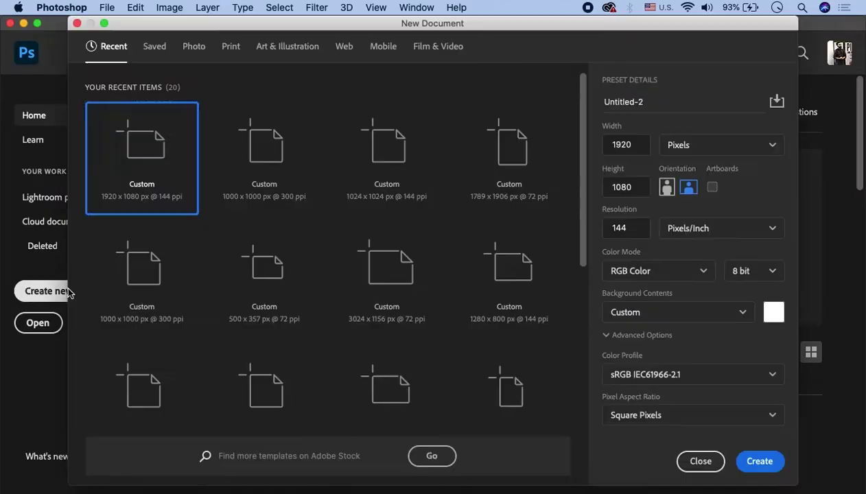
click(636, 145)
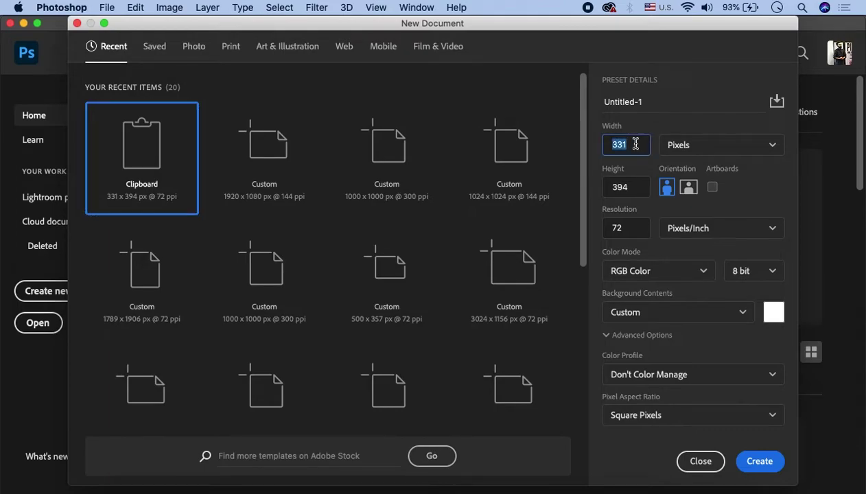
text(1920)
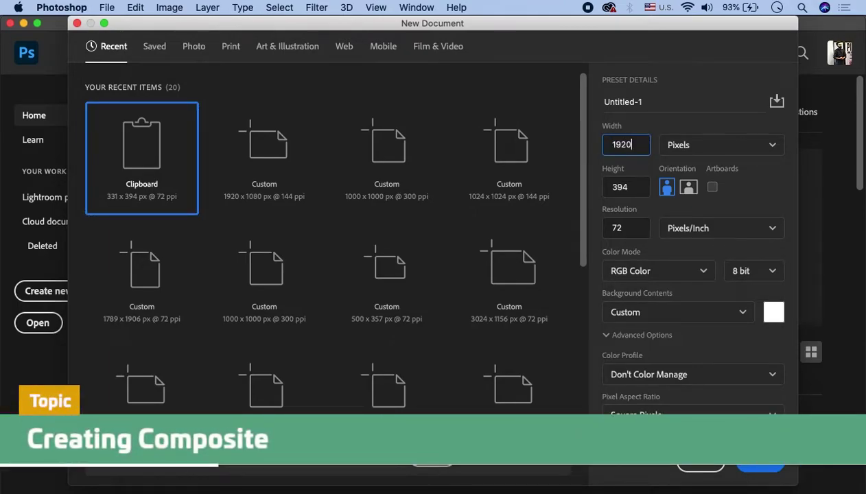
key(Tab)
key(Tab)
text(10)
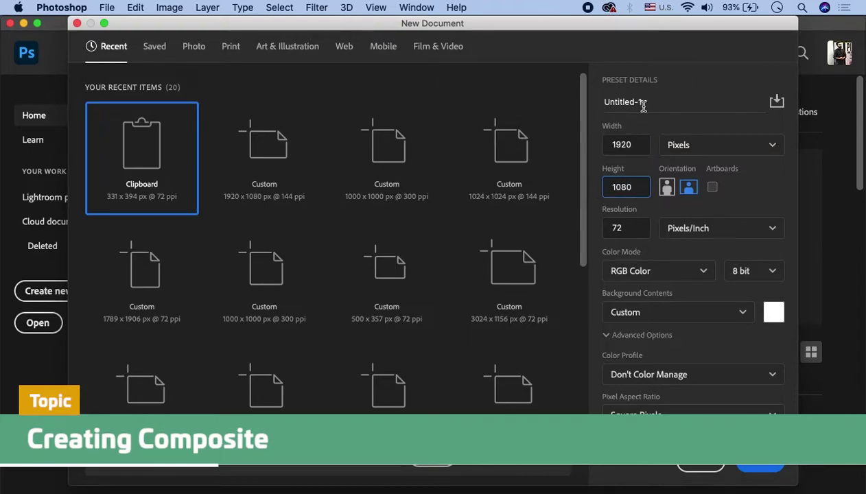
click(659, 101)
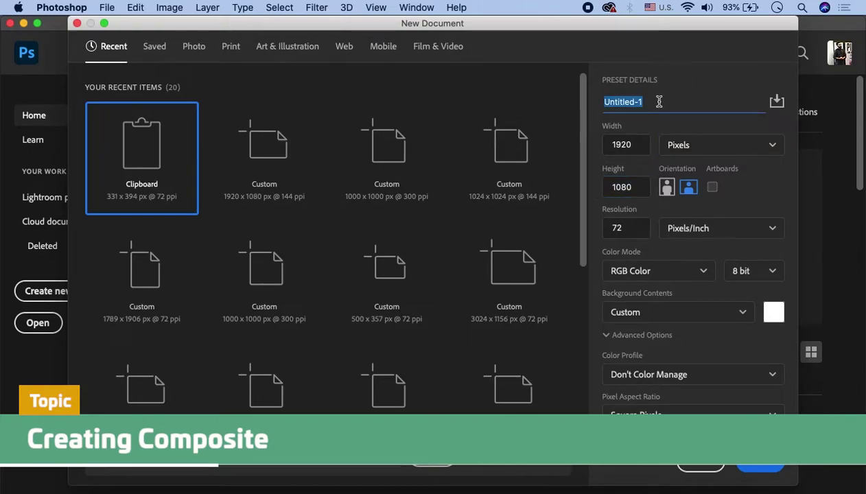
text(Run)
text(ner)
click(749, 459)
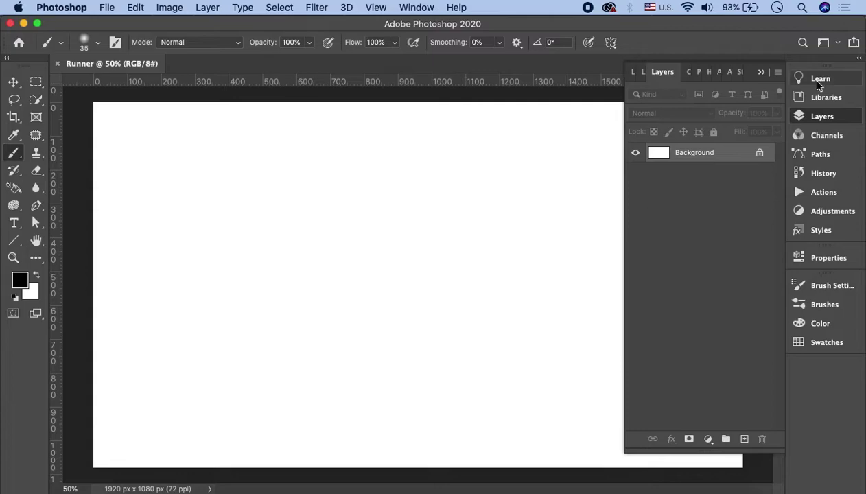
Step: Fit the canvas on screen and add a new empty layer named Background
click(758, 72)
key(super+0)
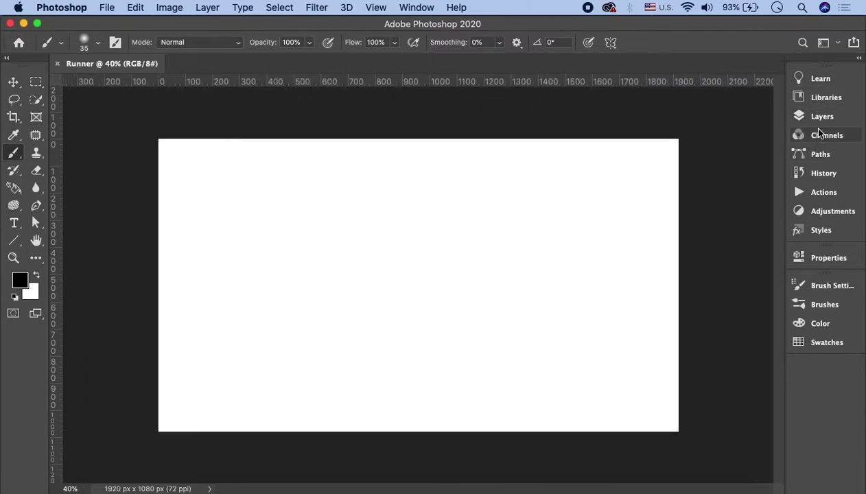
click(821, 117)
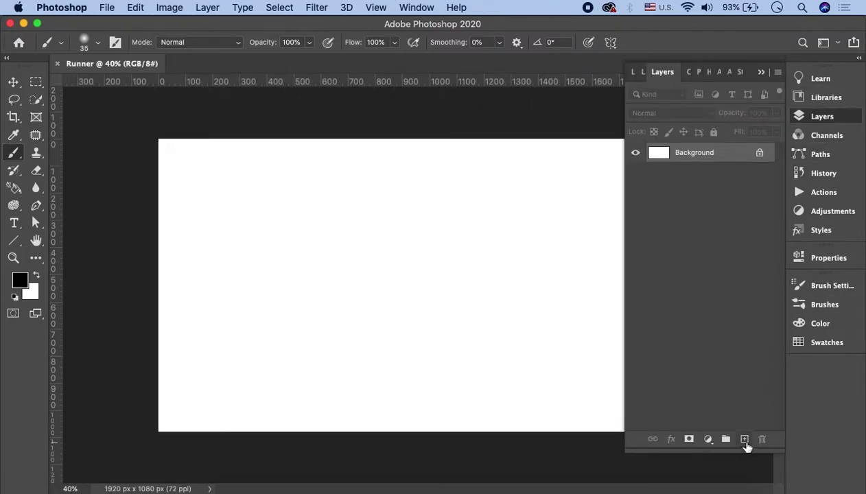
click(745, 440)
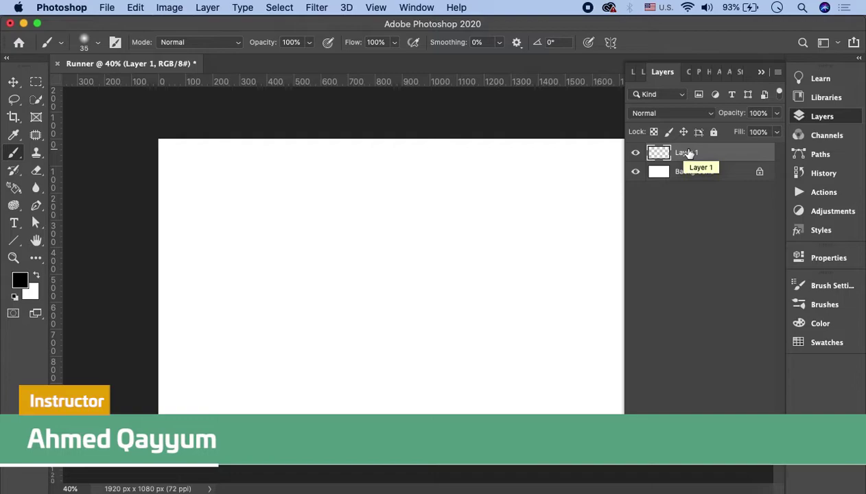
double_click(689, 152)
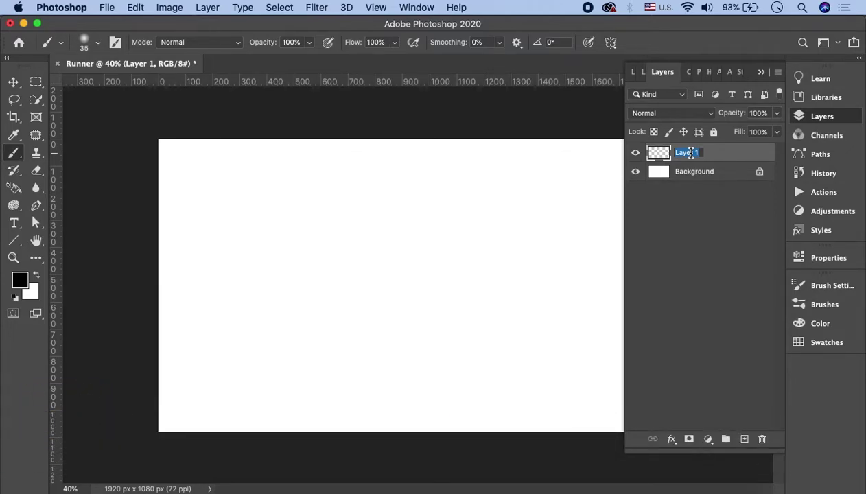
text(Back)
text(ground)
Step: Unlock the original white layer, rename it Background Color, and select the Background layer
double_click(690, 172)
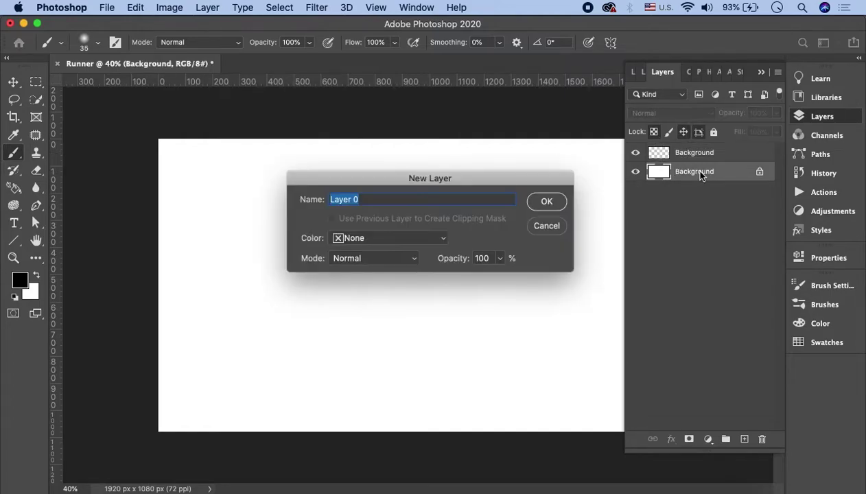
click(547, 202)
double_click(693, 172)
text(Background Color)
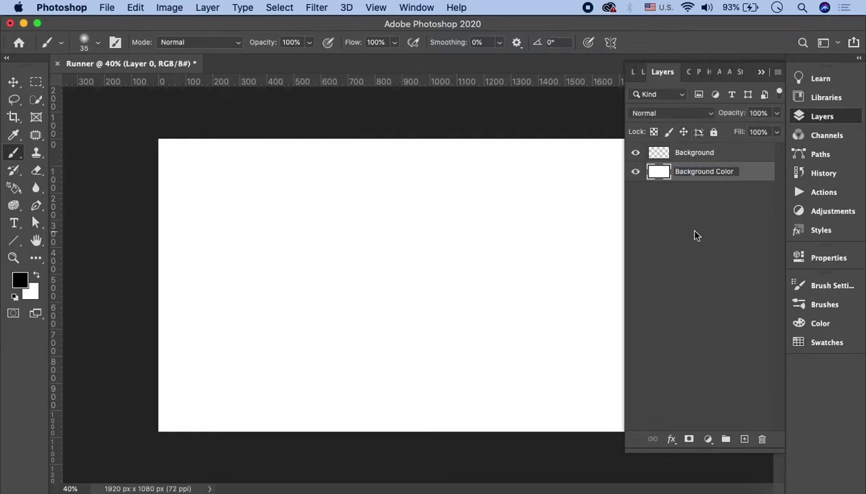
click(693, 232)
click(732, 157)
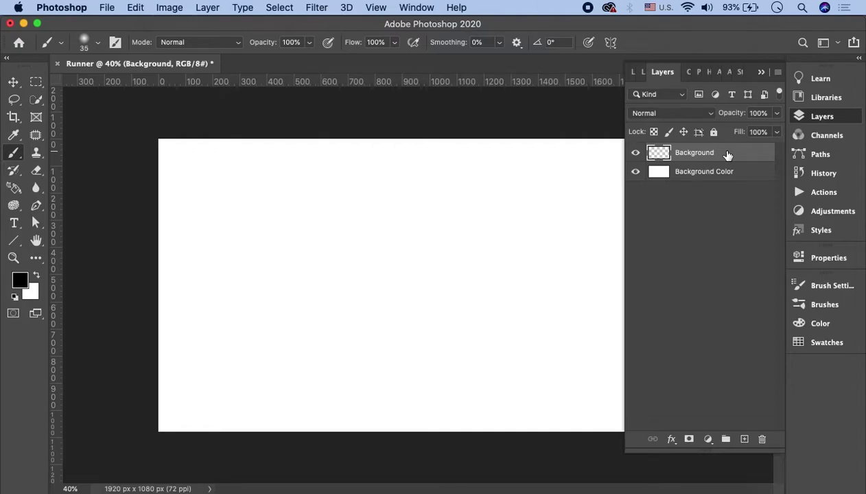
Step: Group Background Color into a group named Background, deleting the empty Background layer
key(super+g)
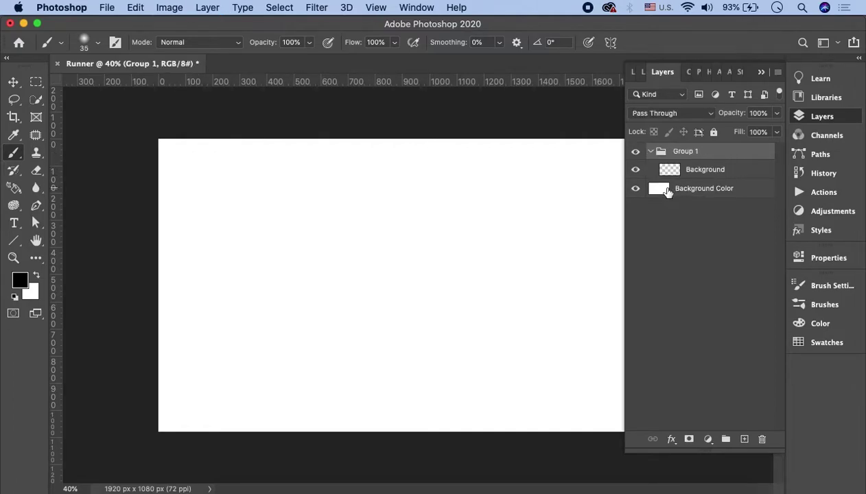
drag(670, 193, 696, 158)
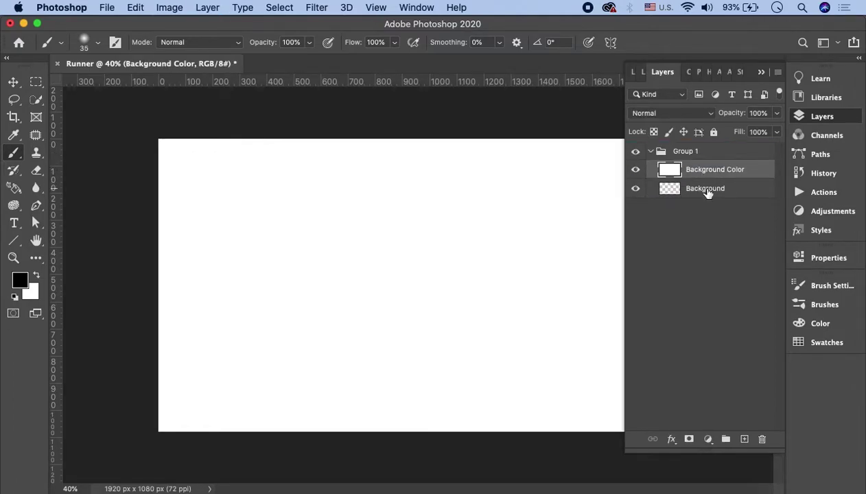
click(708, 193)
click(762, 438)
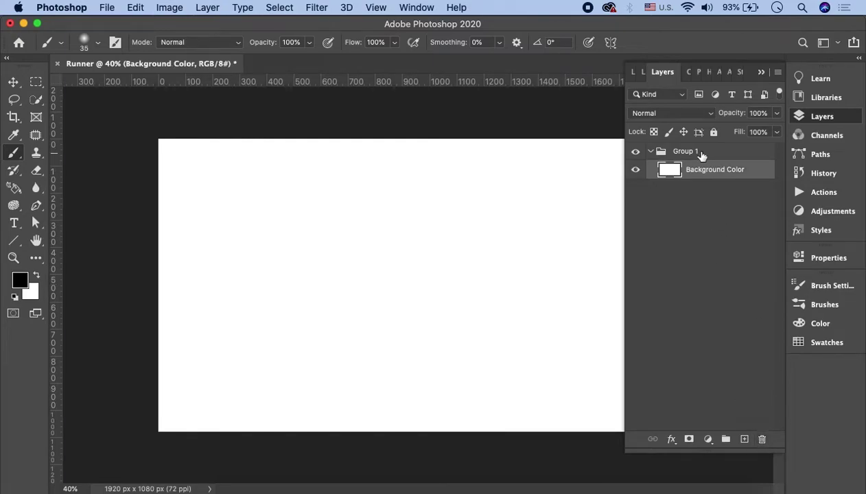
double_click(690, 152)
text(Backgr)
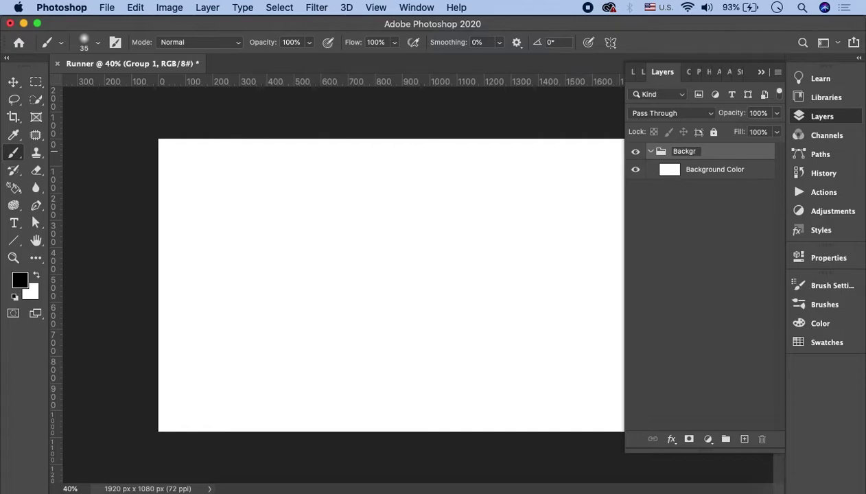
text(ound)
click(714, 239)
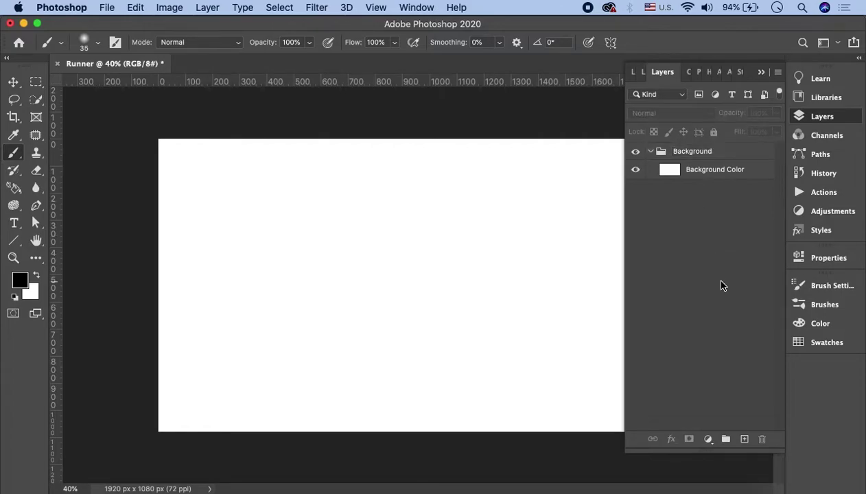
Step: Add two more layer groups named Runner and Splash
click(728, 443)
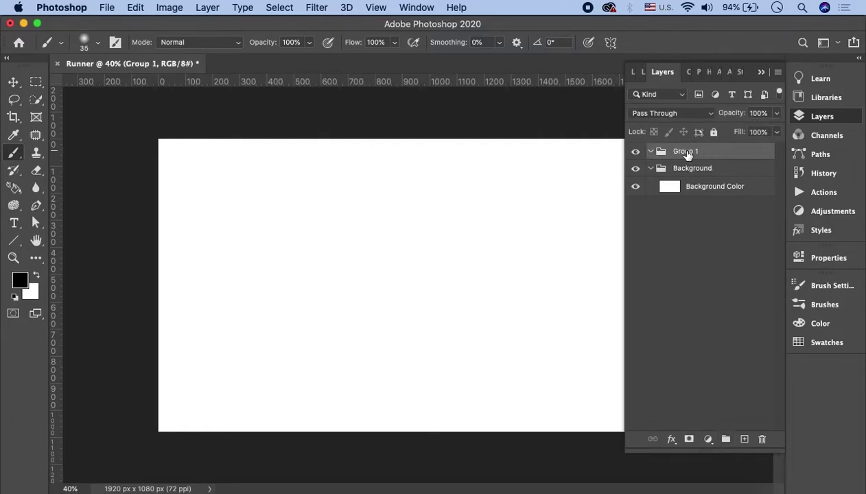
double_click(686, 151)
text(Runner)
click(724, 381)
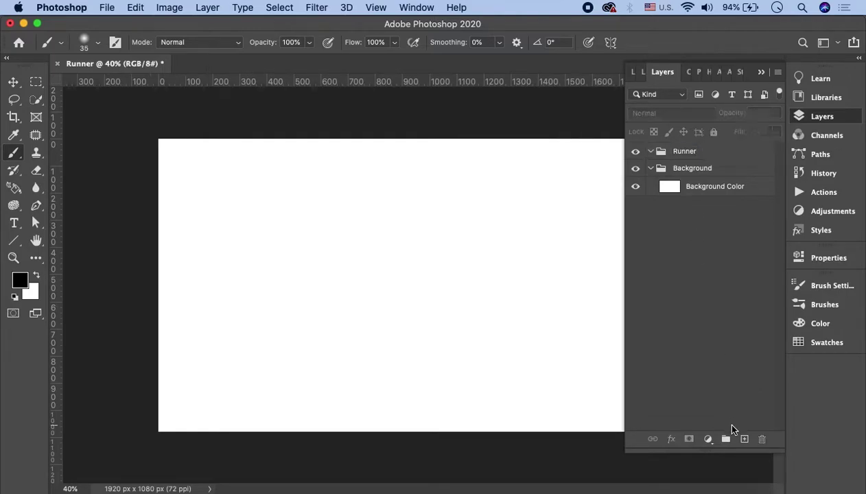
click(727, 439)
double_click(684, 152)
text(Splash)
click(687, 260)
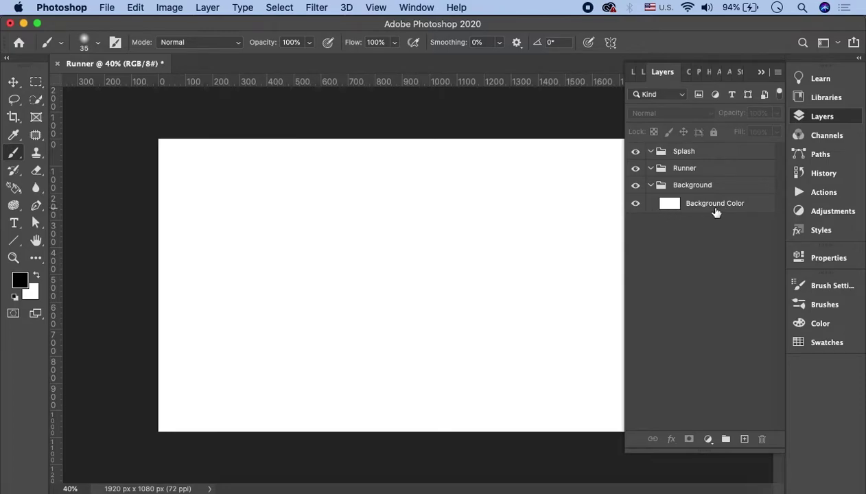
click(714, 206)
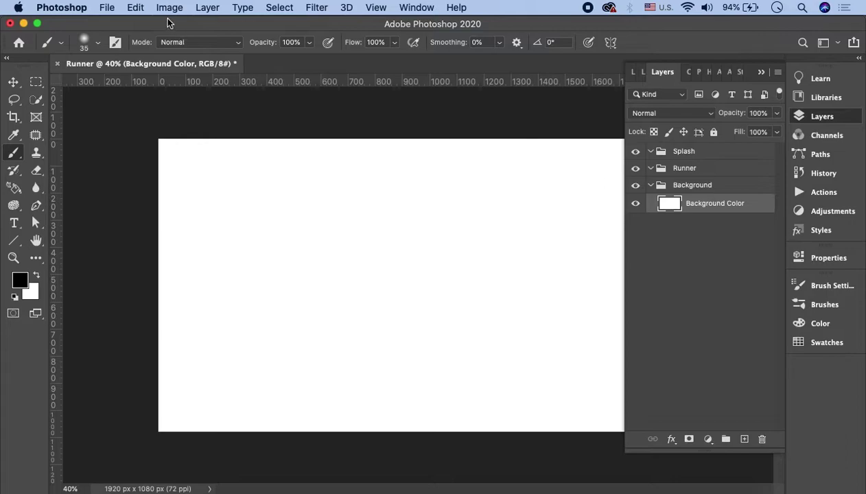
Step: Look at the Edit menu's Fill options and foreground colour picker without changing anything
click(141, 8)
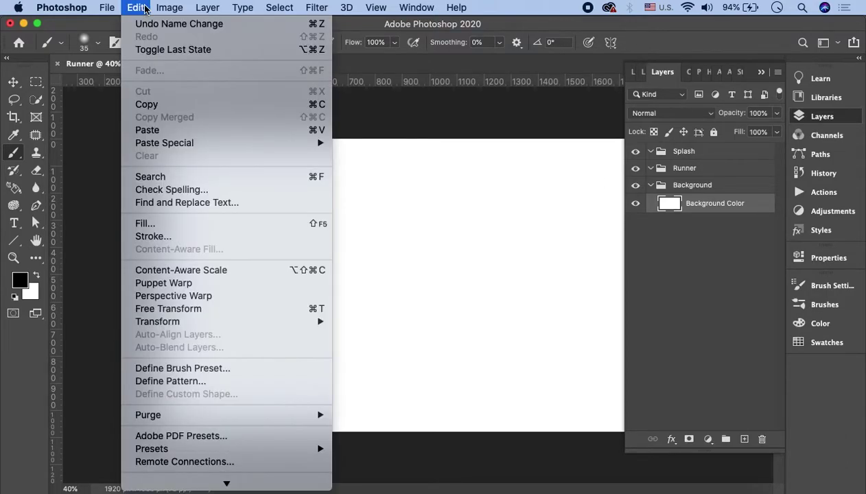
click(176, 225)
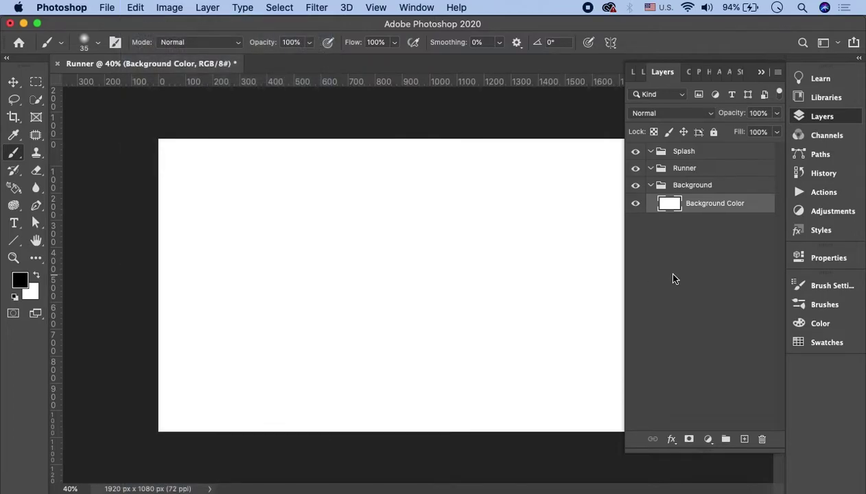
click(20, 278)
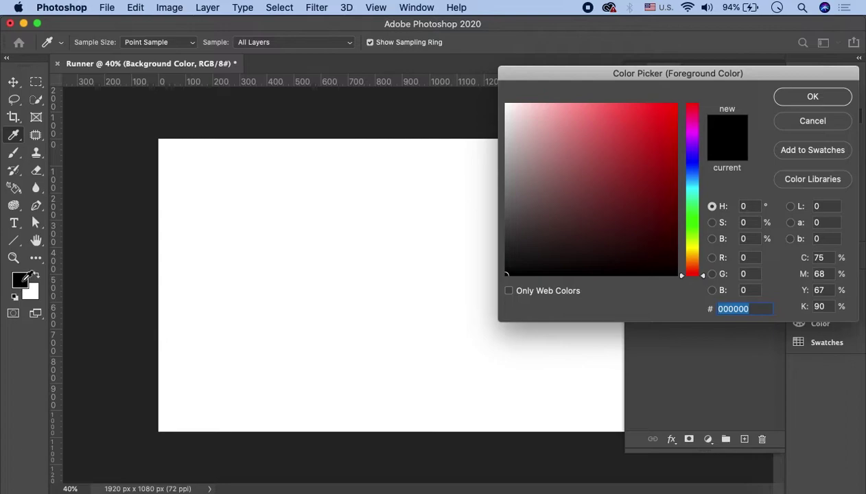
click(831, 127)
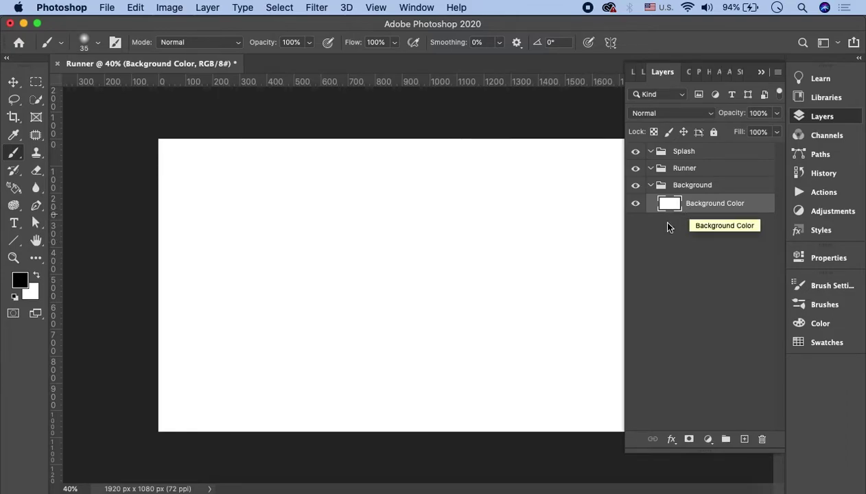
Step: Check the tutorial in Chrome for the background colour instructions
click(324, 487)
scroll(432, 240, up, 3)
scroll(433, 240, down, 2)
scroll(432, 241, down, 4)
scroll(433, 240, down, 4)
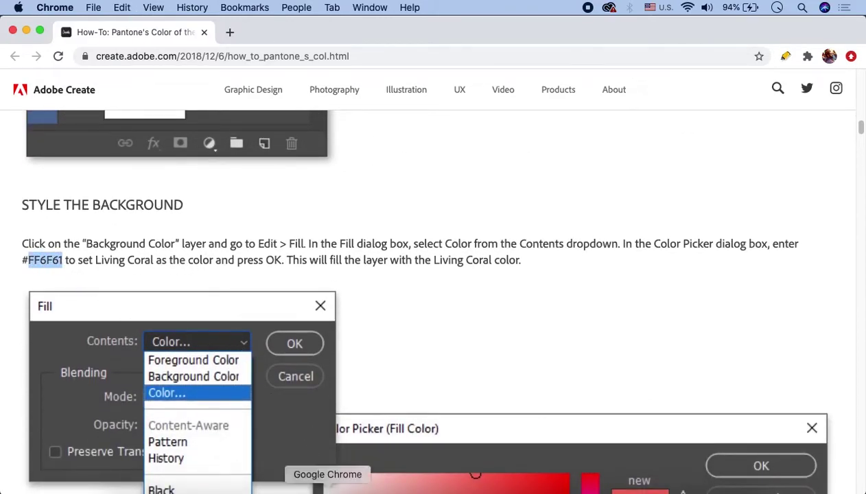
click(365, 491)
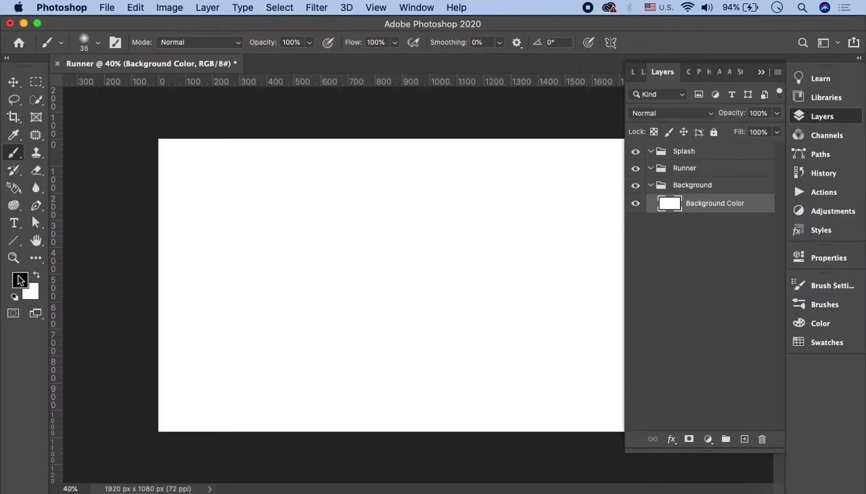
Step: Fill Background Color with coral FF6F61 and invert it to teal
click(20, 278)
text(FF6F61)
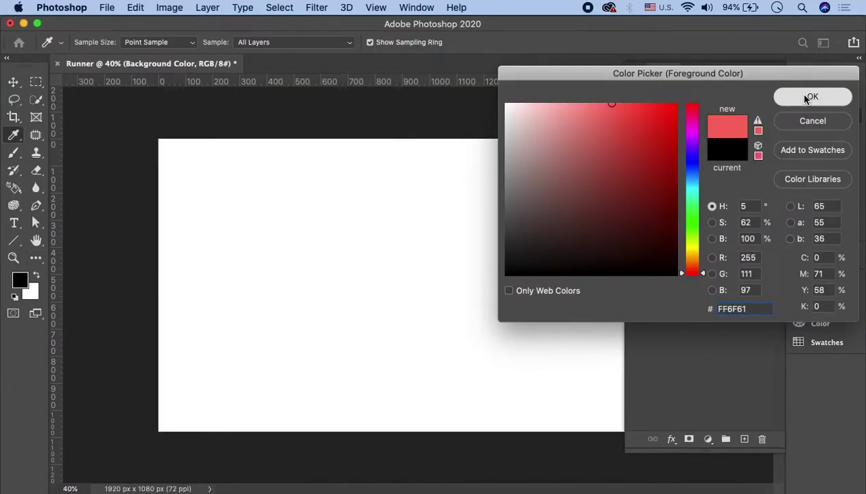
click(795, 97)
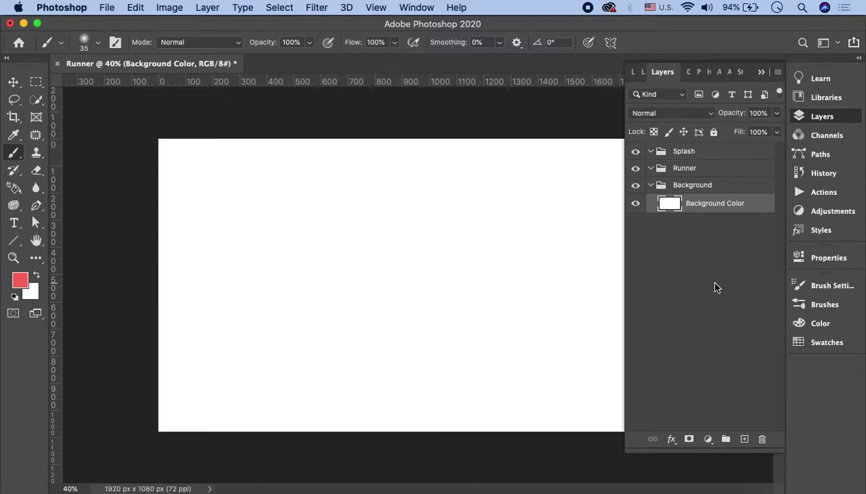
key(alt+BackSpace)
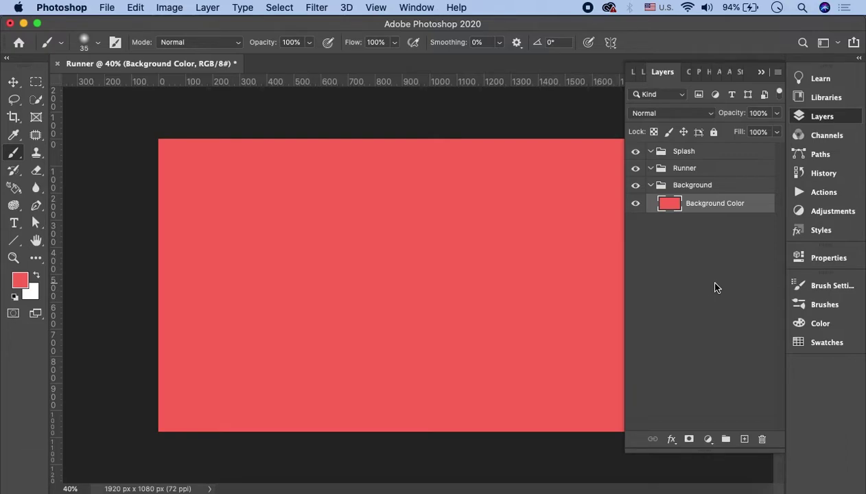
key(ctrl+i)
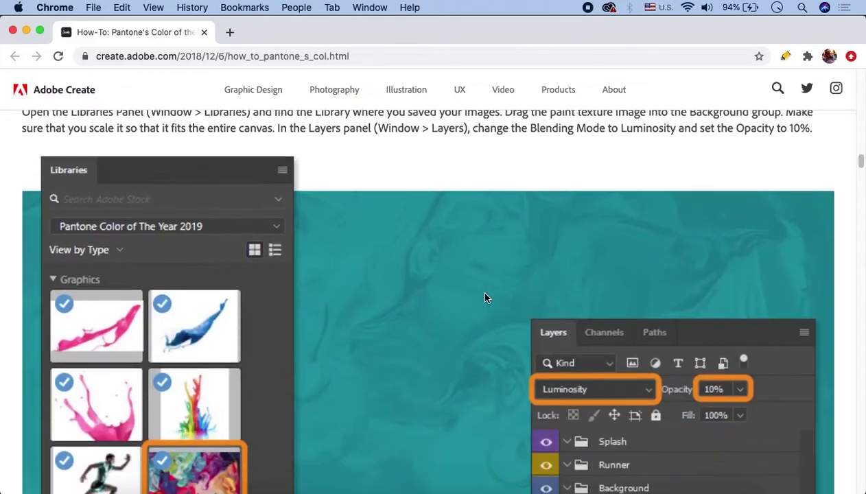
Step: Read the tutorial's paint-texture step, then return to the teal Photoshop canvas
scroll(474, 302, up, 2)
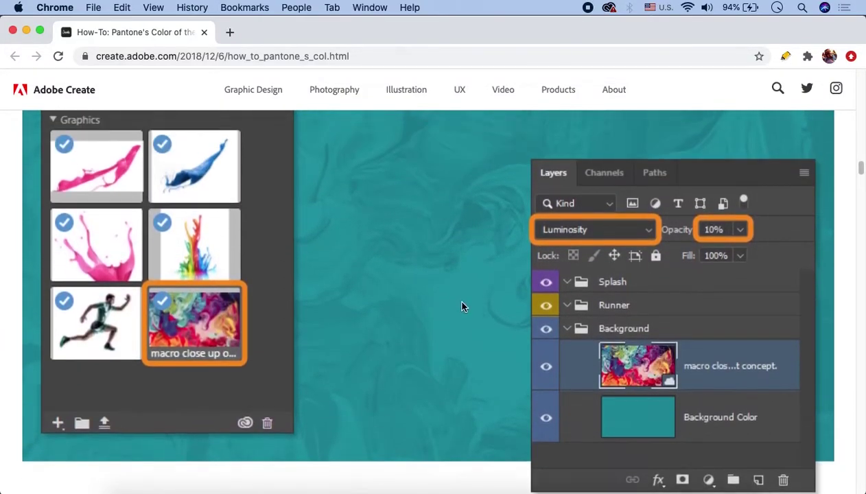
click(356, 492)
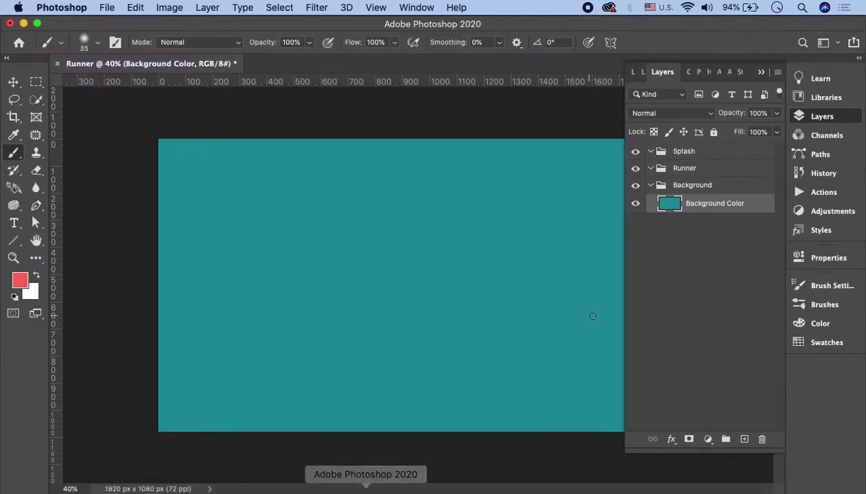
Step: Place the paint-texture JPG from the Composite folder into the Background group
click(132, 490)
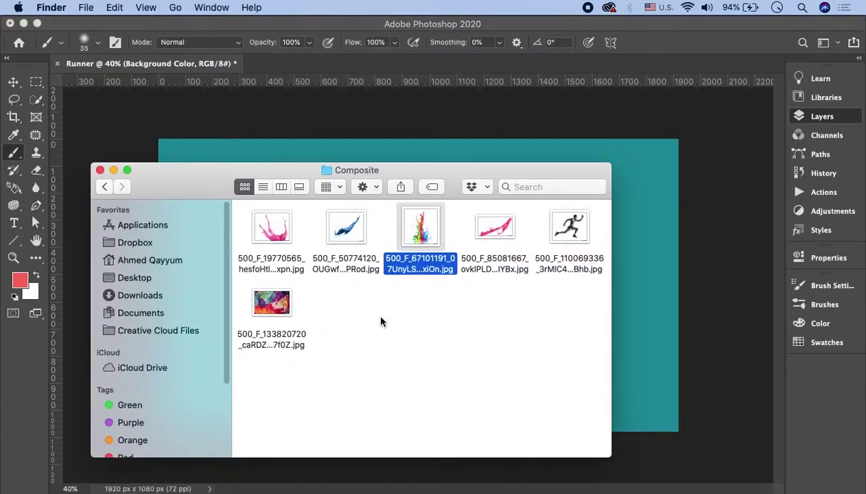
drag(281, 318, 649, 206)
click(132, 490)
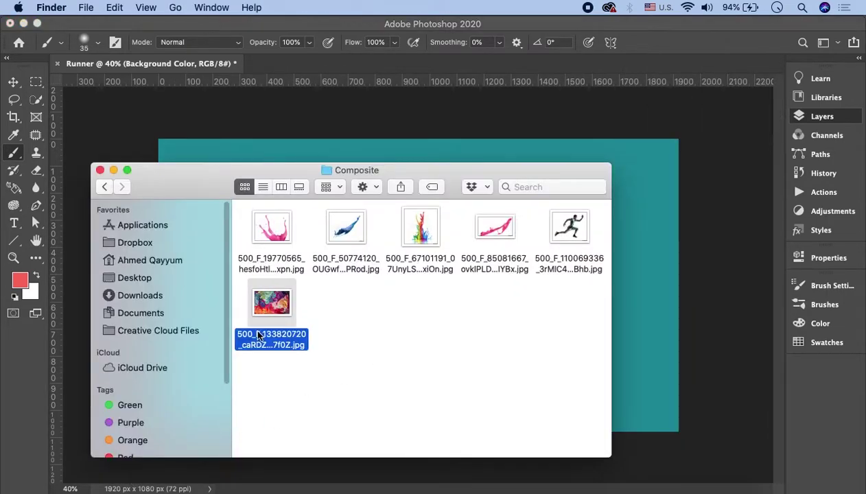
drag(261, 319, 653, 263)
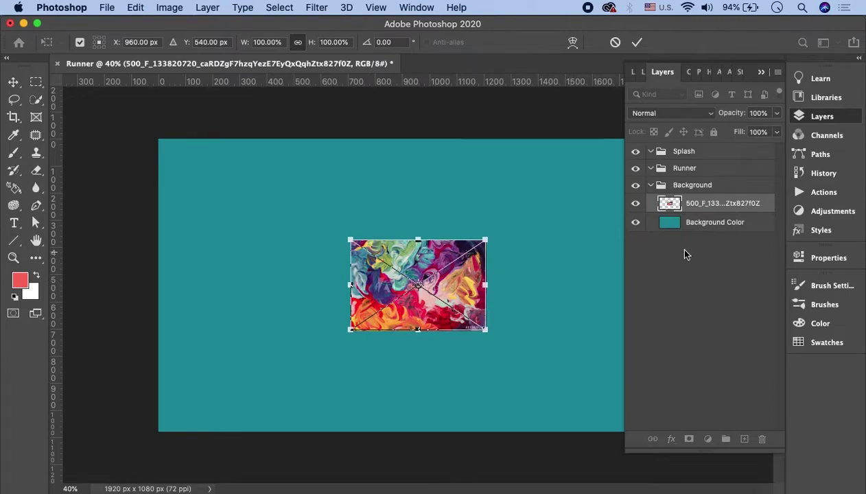
key(Return)
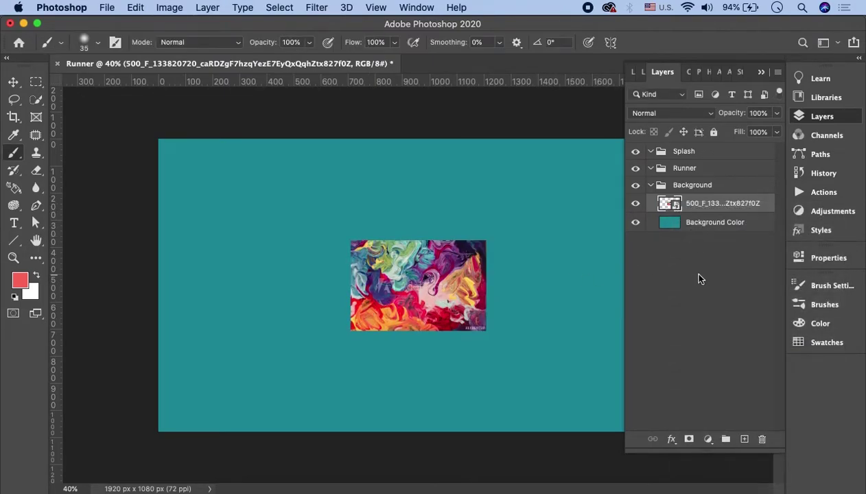
click(690, 269)
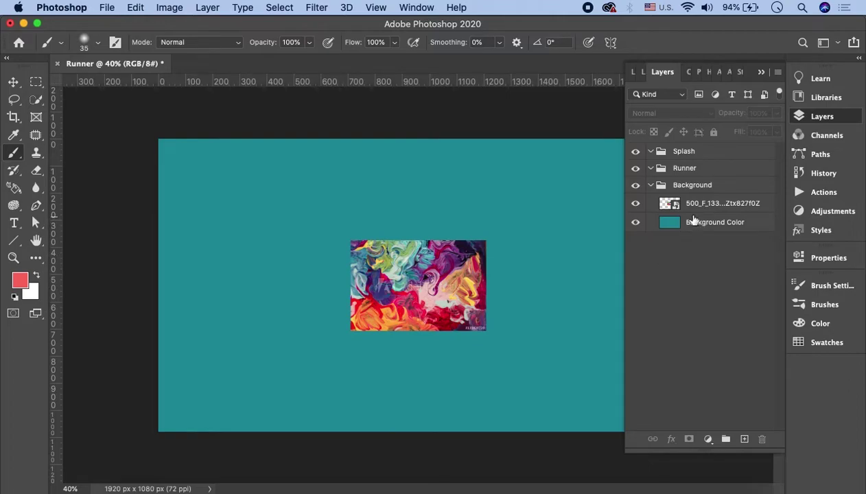
Step: Scale the paint-texture layer to about 391% so it covers the whole canvas
click(720, 207)
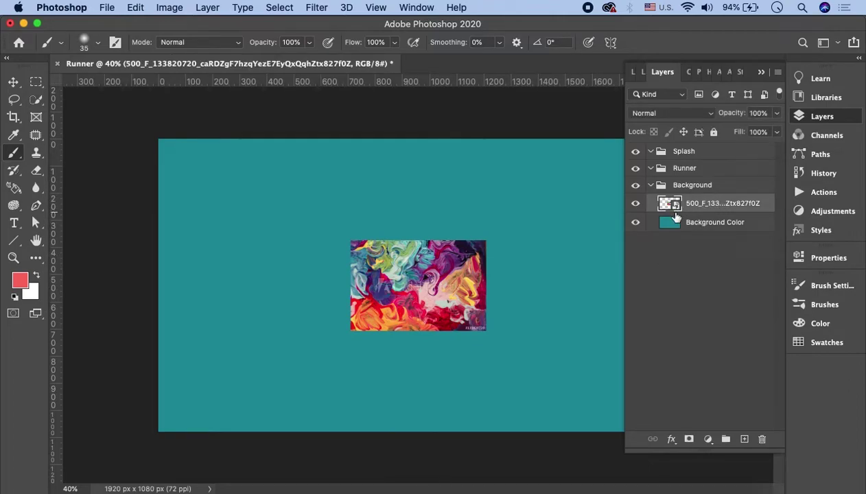
key(ctrl+t)
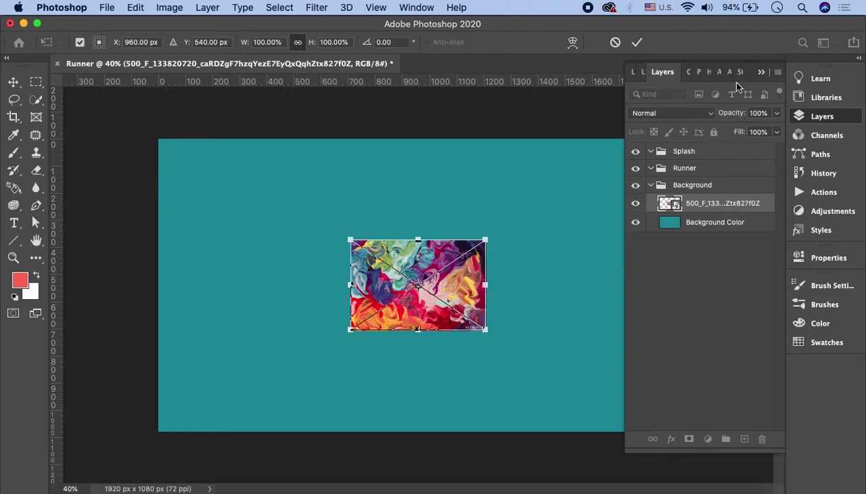
click(760, 72)
drag(486, 239, 705, 137)
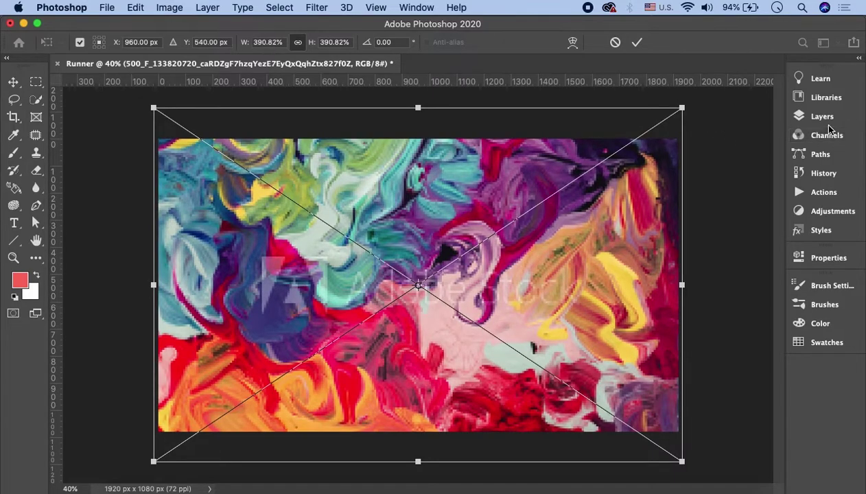
click(637, 43)
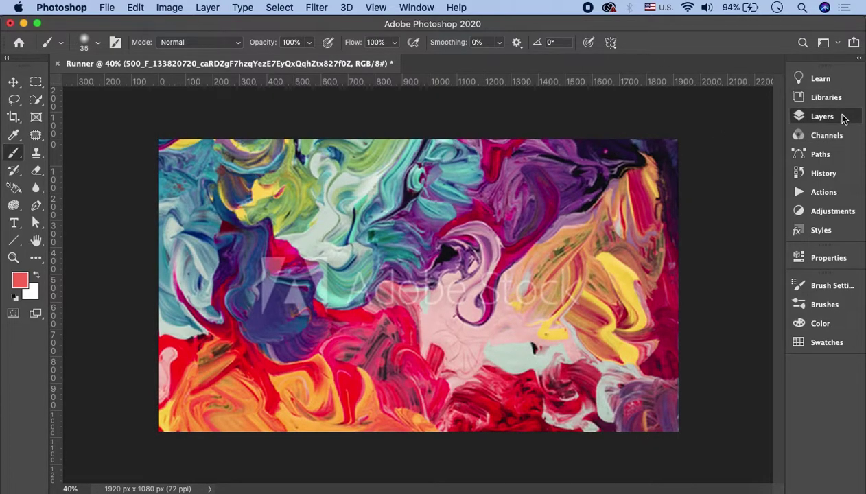
click(844, 117)
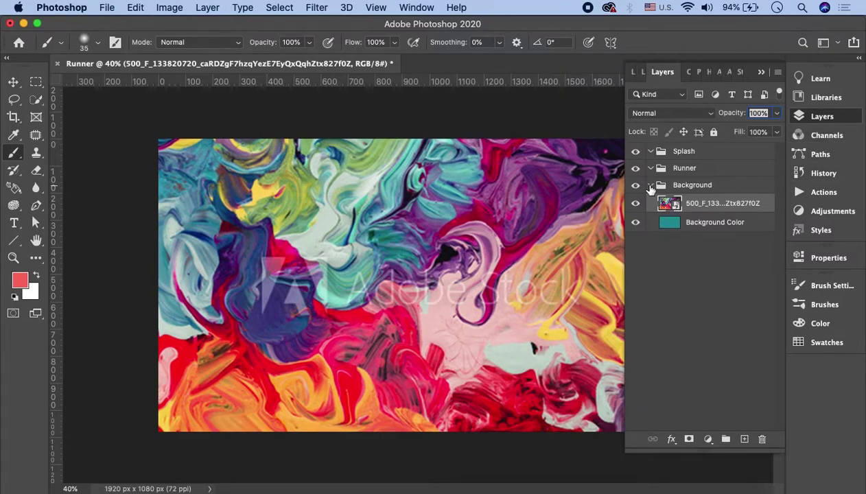
Step: Set the paint texture layer to Luminosity blend mode at 10% opacity
click(705, 114)
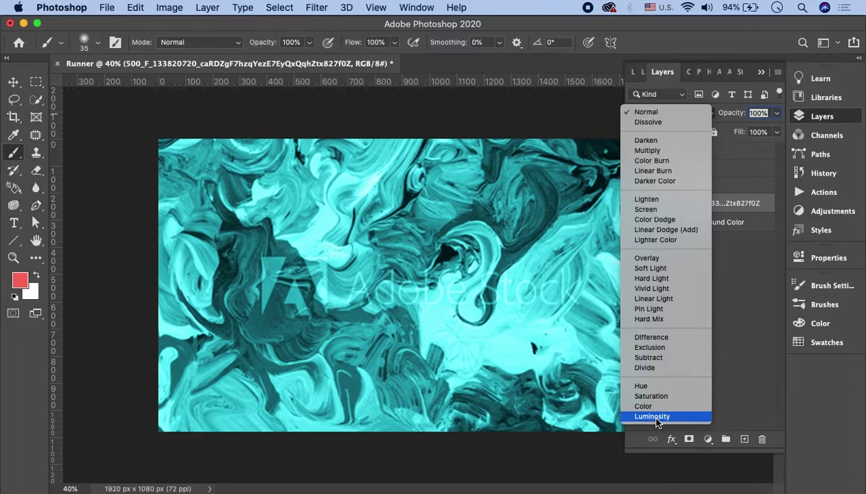
click(657, 416)
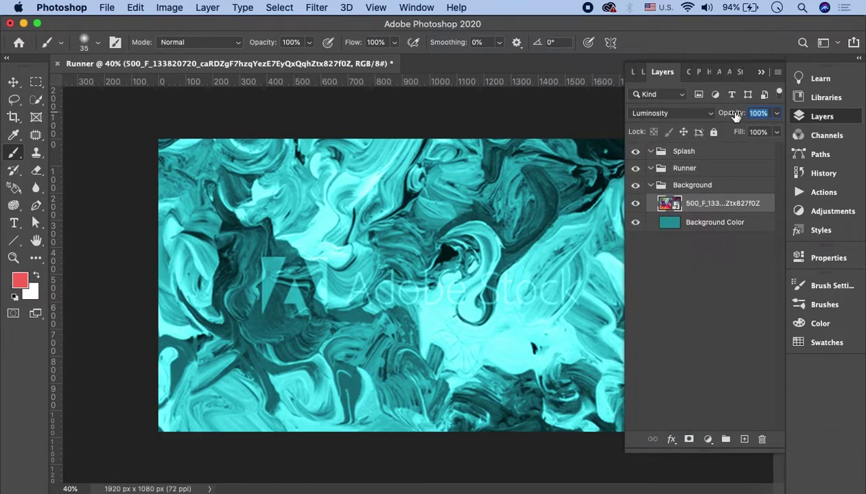
text(10)
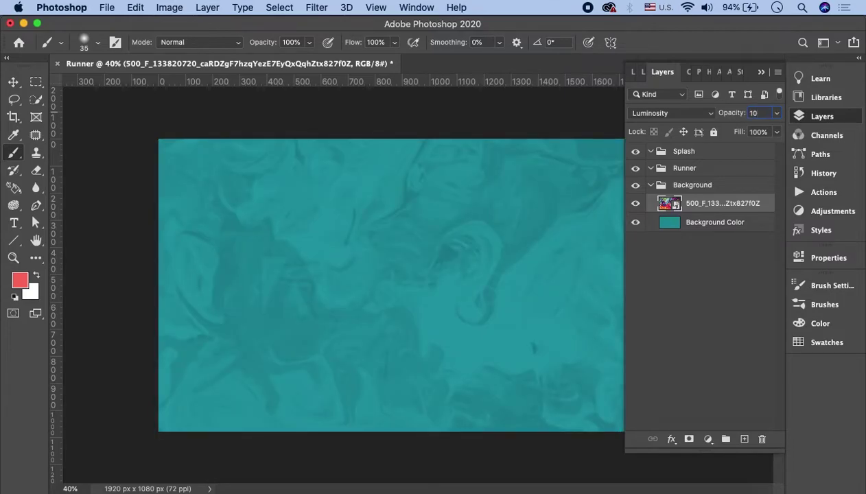
Step: Collapse the Background group in the Layers panel
click(761, 72)
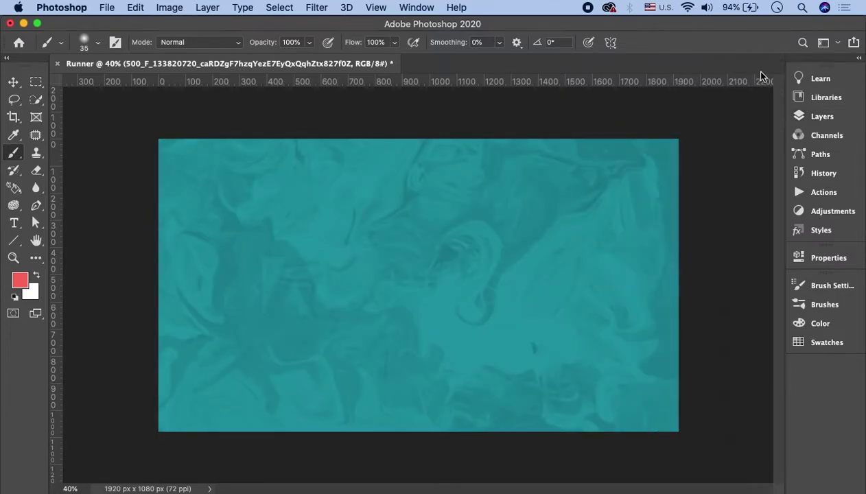
click(844, 120)
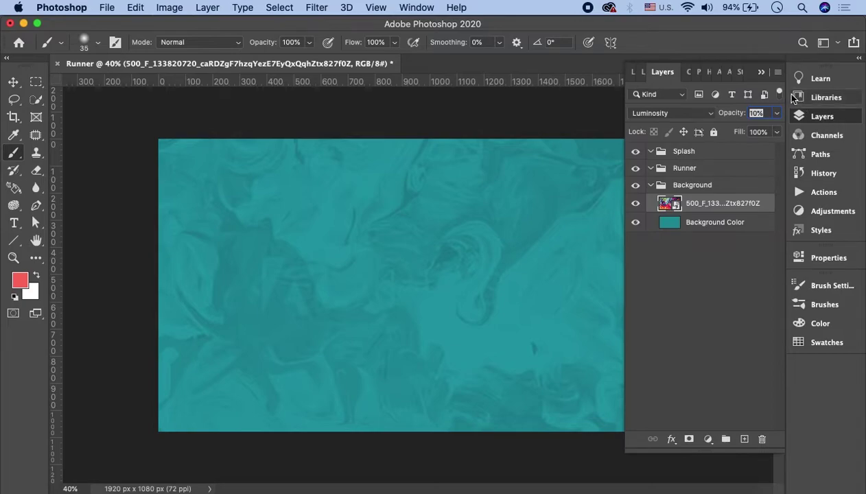
click(651, 186)
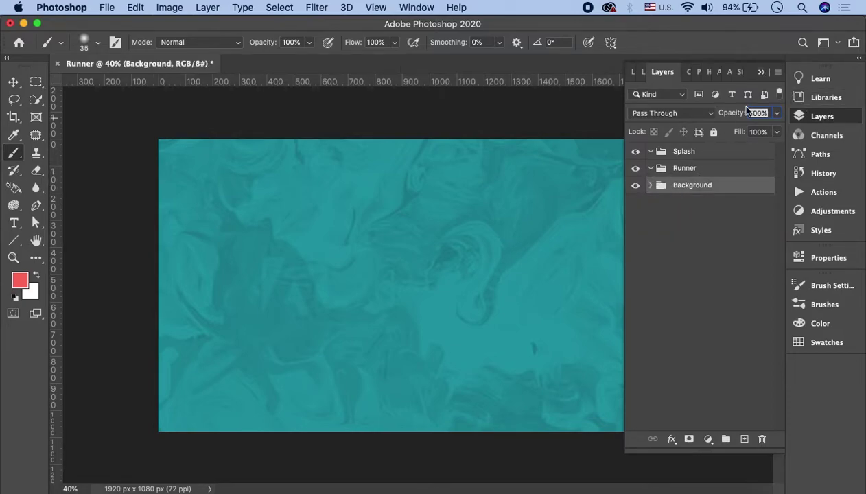
click(761, 72)
Step: Open the runner JPG from the Composite folder as a new Photoshop document
click(128, 481)
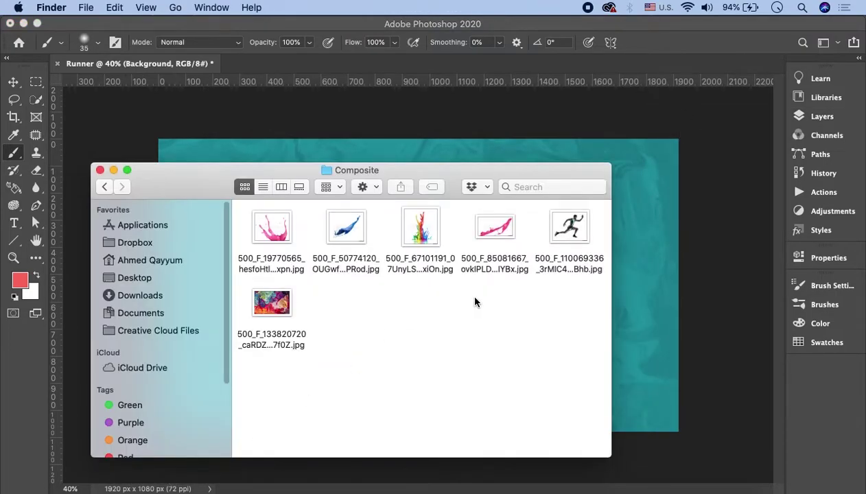
drag(569, 230, 410, 65)
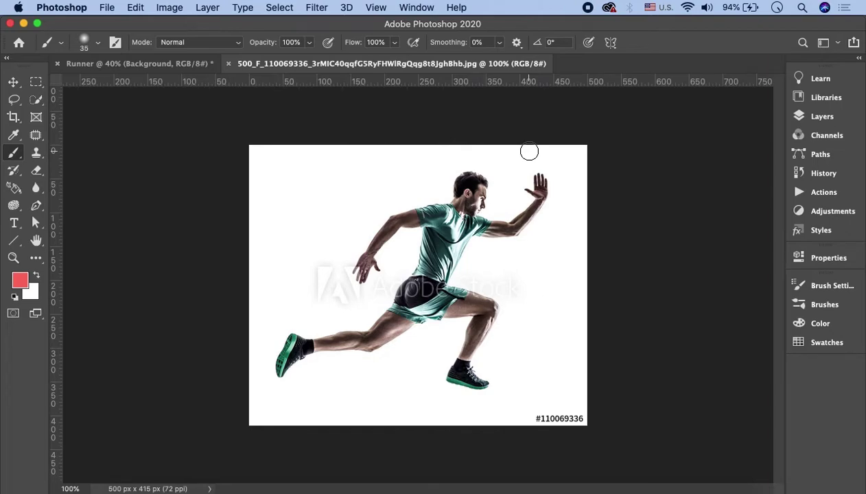
scroll(290, 149, up, 2)
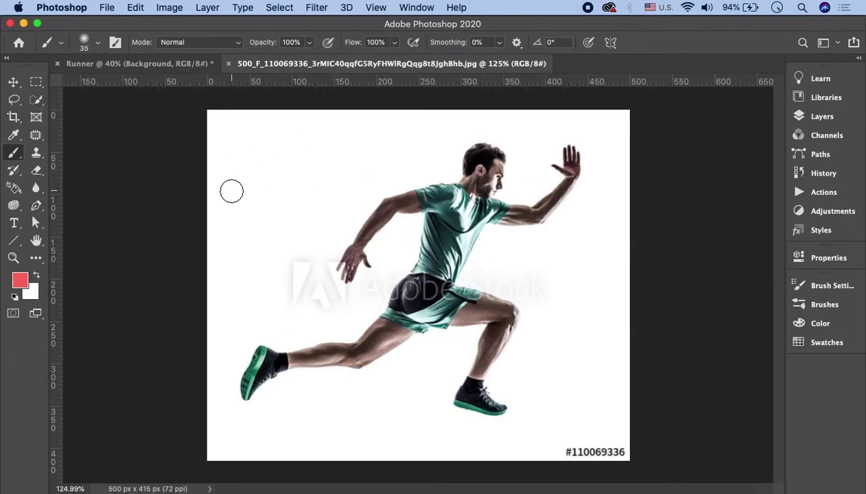
Step: Select the white background around the runner with the Quick Selection tool
click(34, 102)
click(69, 111)
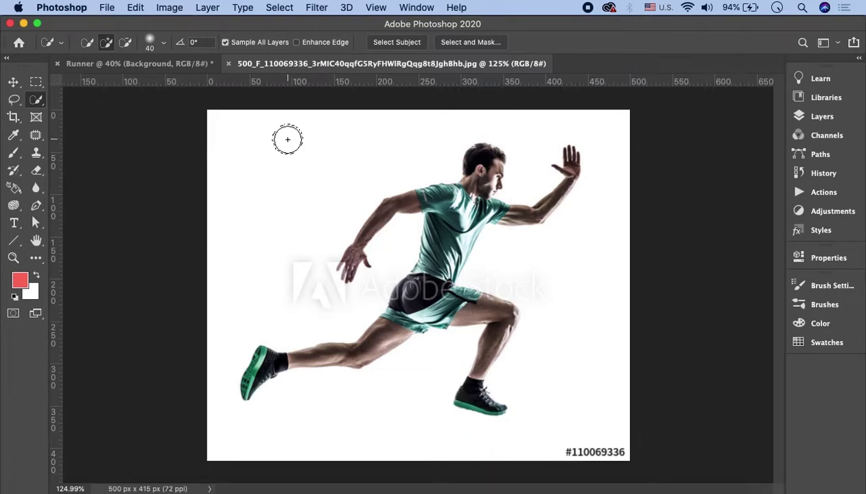
click(289, 266)
click(354, 418)
click(416, 397)
click(453, 374)
click(581, 356)
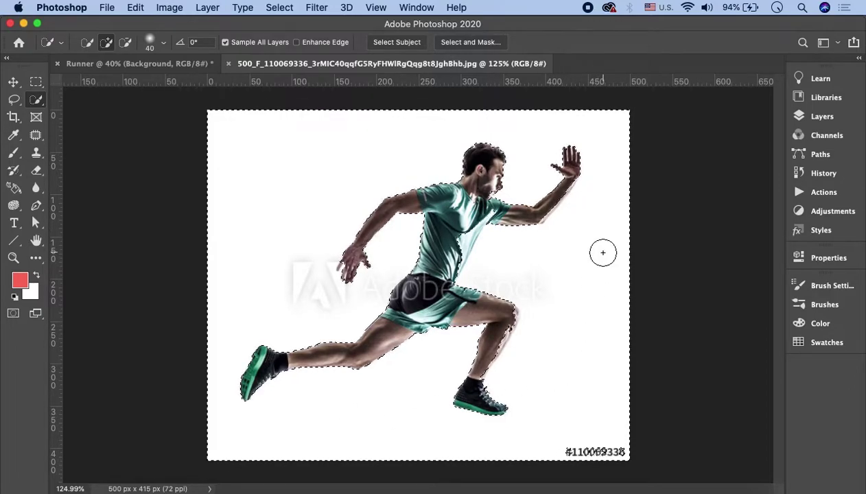
Step: Zoom in on the selection edges and shrink the brush for finer work
key(super+plus)
scroll(568, 424, down, 5)
scroll(569, 424, right, 3)
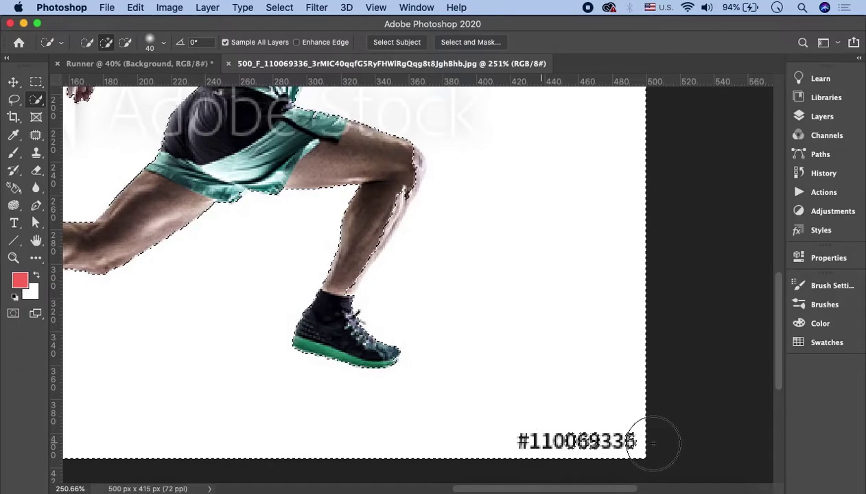
scroll(355, 323, up, 5)
key(bracketleft)
key(bracketleft)
key(bracketleft)
scroll(352, 315, up, 3)
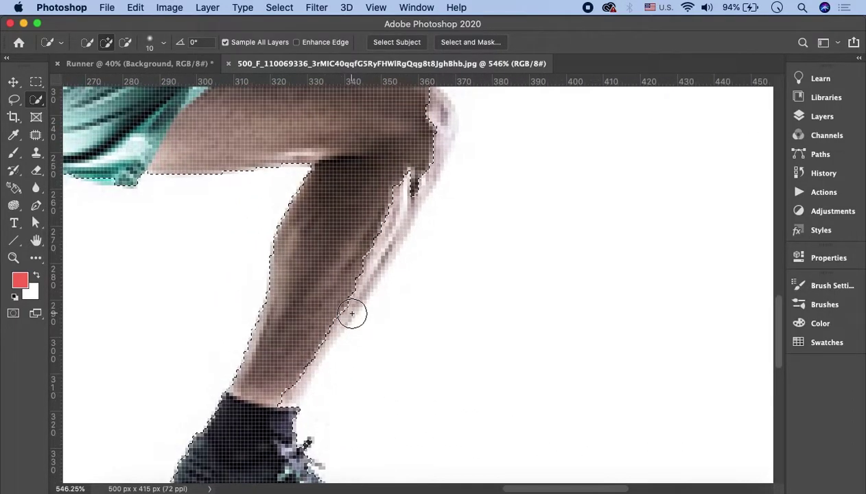
click(14, 100)
scroll(352, 400, down, 3)
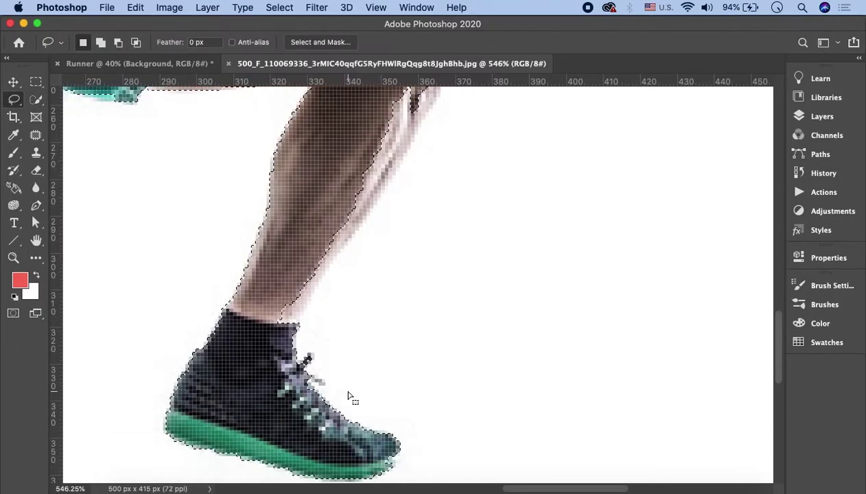
Step: Trace along the forearm edge with the Lasso to correct the selection
scroll(318, 314, up, 3)
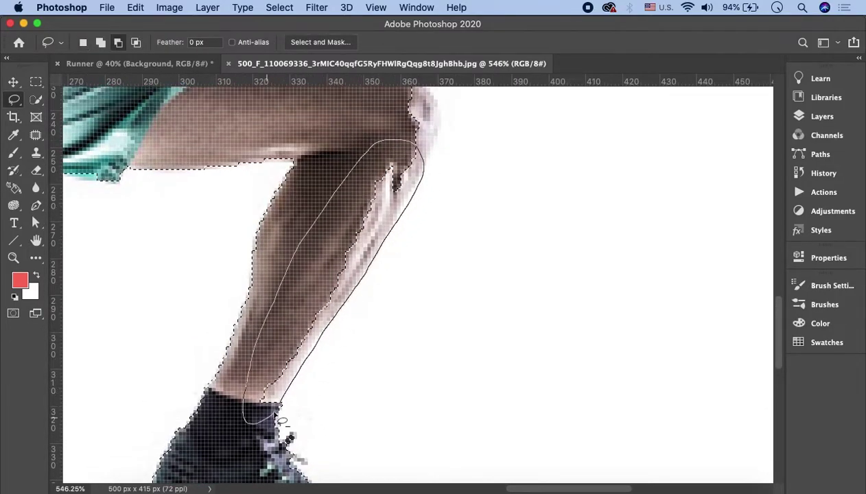
scroll(415, 261, up, 5)
scroll(412, 288, left, 15)
scroll(397, 340, right, 10)
scroll(397, 340, up, 5)
scroll(370, 334, up, 2)
scroll(343, 332, down, 2)
scroll(373, 286, up, 5)
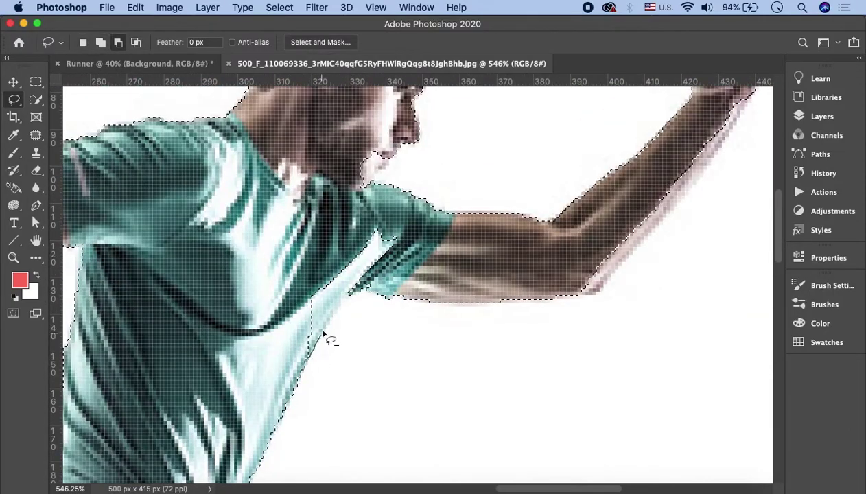
scroll(440, 306, right, 5)
mouse_move(377, 327)
mouse_down()
mouse_move(450, 246)
mouse_move(401, 125)
mouse_up()
Step: Add the white gaps between the fingers to the selection
scroll(440, 249, up, 5)
scroll(435, 251, up, 5)
scroll(402, 126, up, 3)
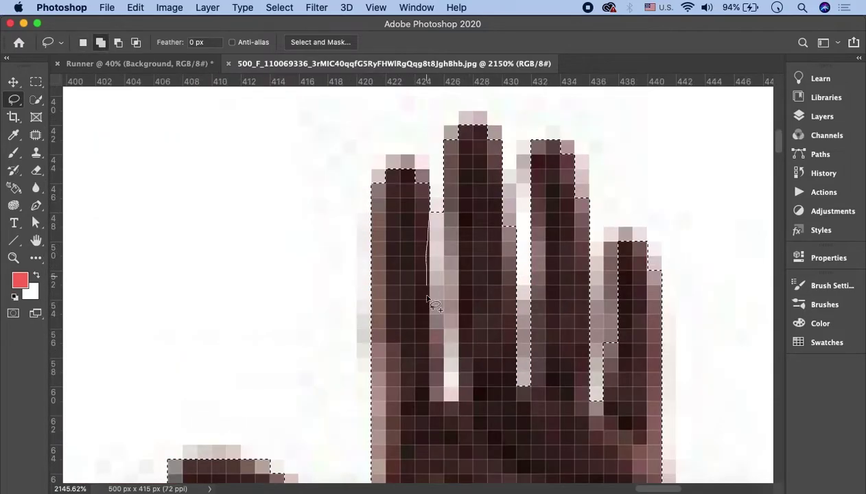
scroll(464, 193, left, 10)
scroll(464, 193, down, 5)
scroll(341, 333, up, 5)
scroll(368, 290, up, 5)
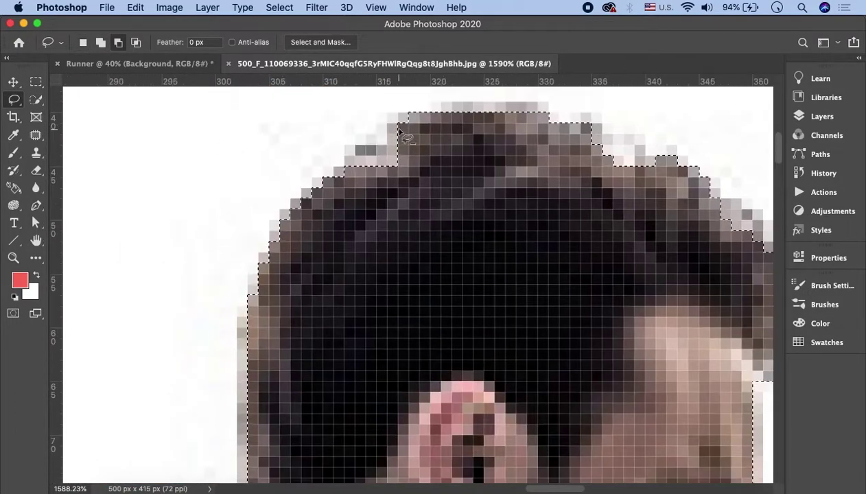
scroll(412, 272, down, 5)
scroll(412, 273, up, 3)
scroll(288, 275, down, 10)
scroll(288, 275, left, 8)
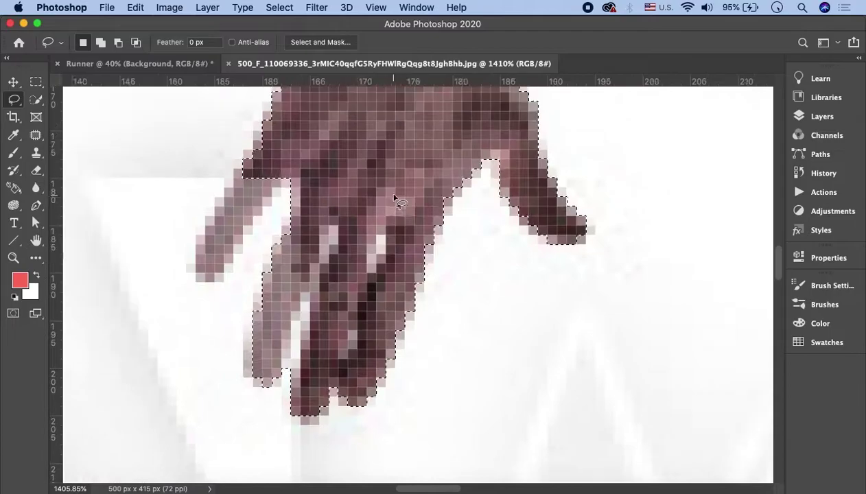
scroll(330, 323, left, 2)
drag(337, 334, 430, 335)
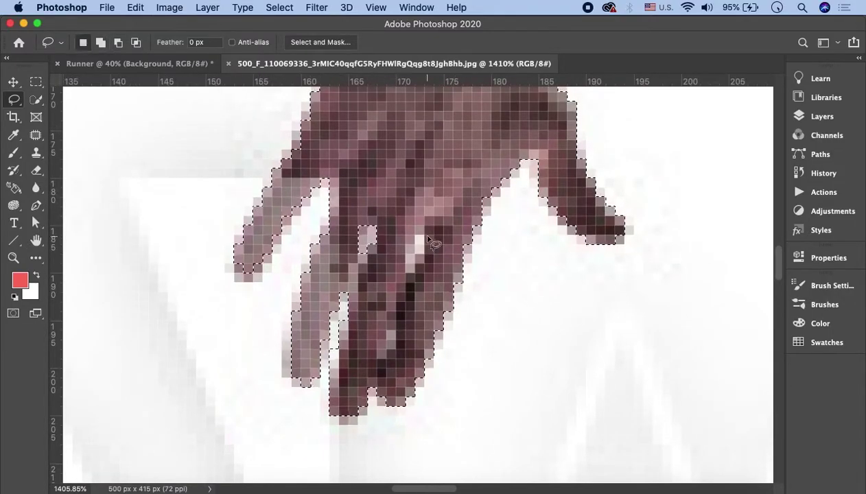
Step: Trace along the arm edge to finish cleaning up the selection
scroll(481, 309, down, 10)
scroll(386, 203, down, 5)
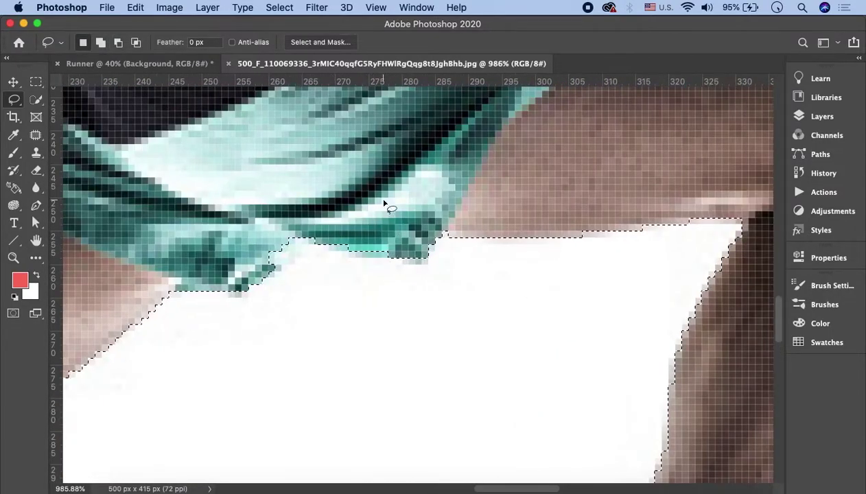
scroll(538, 253, down, 5)
scroll(621, 333, up, 3)
scroll(570, 315, down, 5)
scroll(571, 315, up, 6)
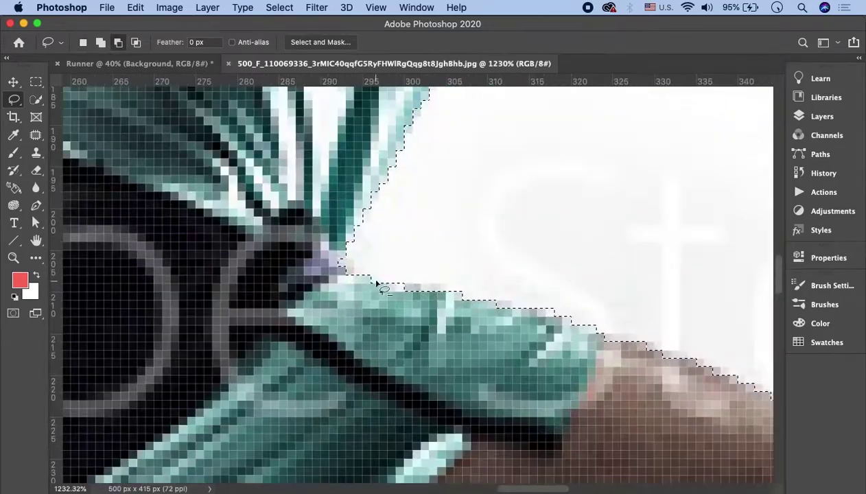
mouse_move(685, 354)
mouse_down()
mouse_move(589, 332)
mouse_move(635, 337)
mouse_up()
scroll(639, 294, down, 5)
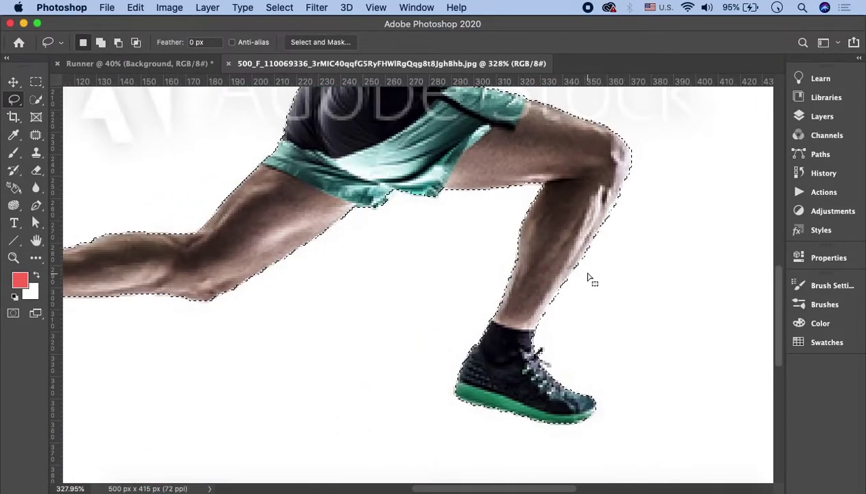
scroll(590, 280, down, 4)
click(803, 117)
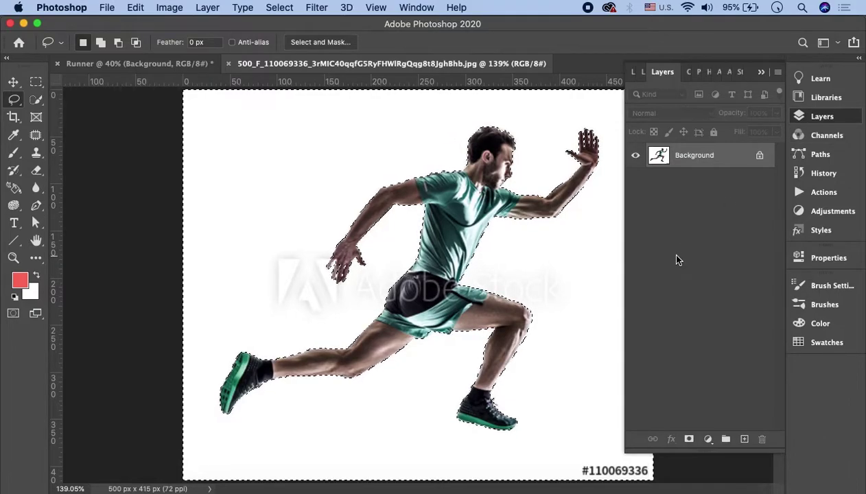
alt+click(689, 439)
key(ctrl+z)
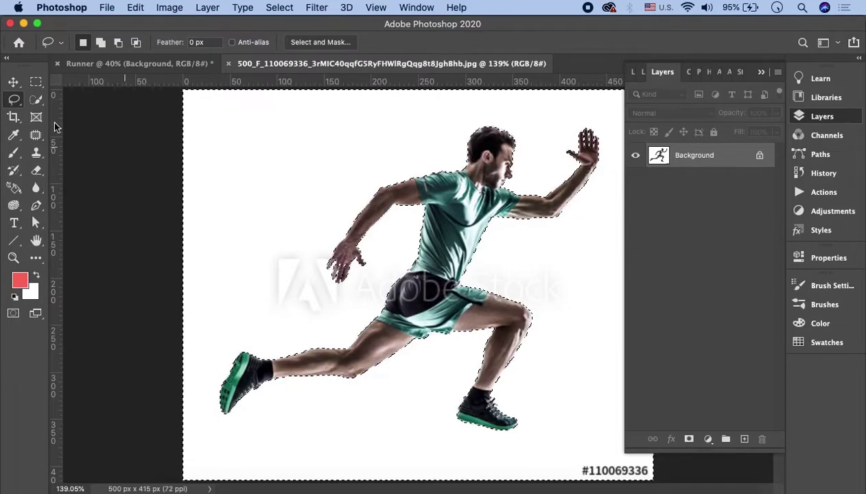
click(34, 101)
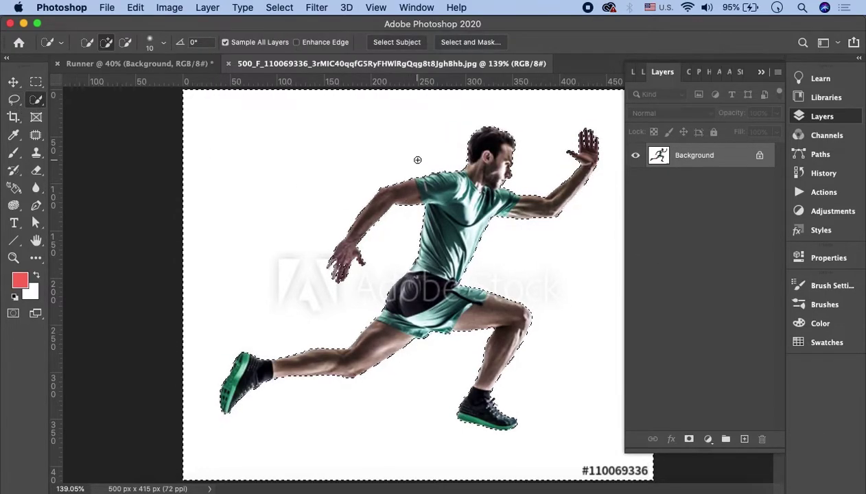
right_click(438, 169)
click(479, 188)
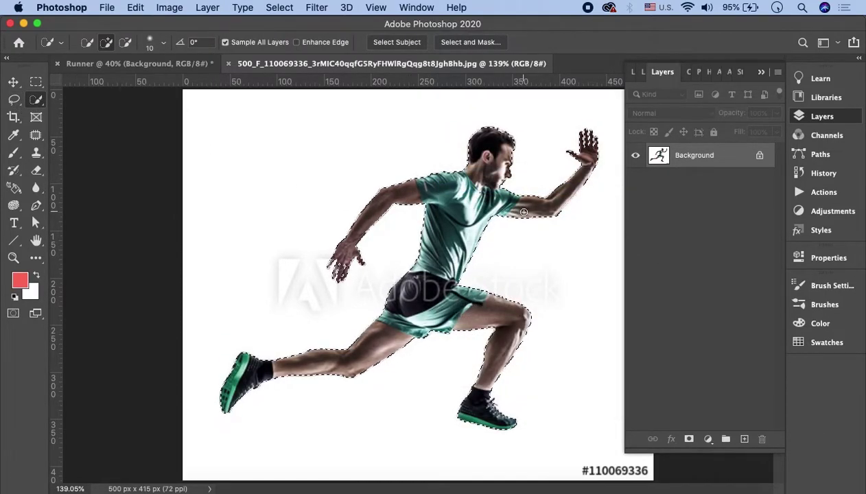
click(689, 440)
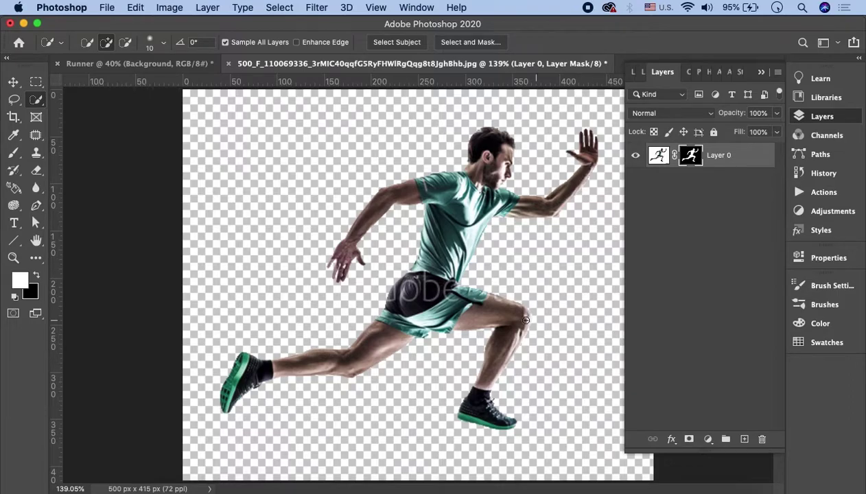
scroll(453, 284, up, 2)
scroll(446, 275, up, 3)
scroll(439, 264, up, 3)
scroll(437, 260, up, 2)
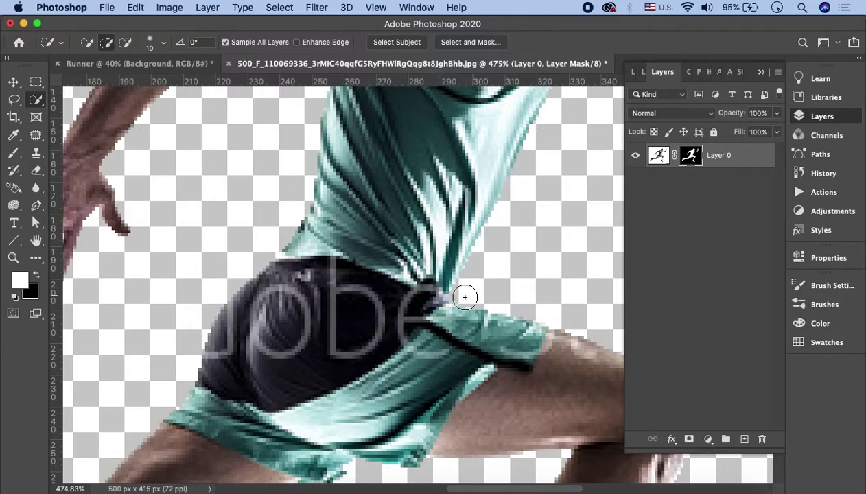
scroll(412, 296, up, 2)
scroll(370, 305, up, 2)
scroll(392, 274, up, 2)
scroll(380, 275, up, 2)
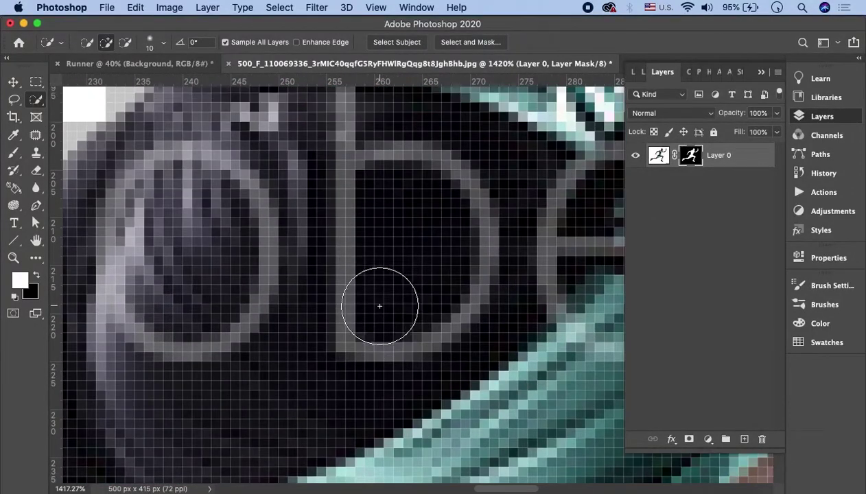
key(bracketleft)
key(bracketleft)
key(bracketleft)
key(bracketleft)
key(bracketleft)
key(bracketleft)
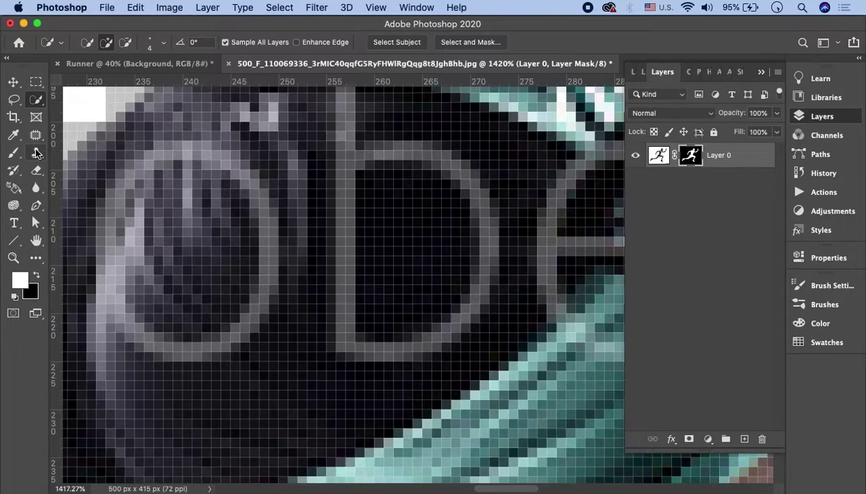
Step: Sample dark shorts fabric with Clone Stamp and clone it over the letter b on Layer 0
click(37, 152)
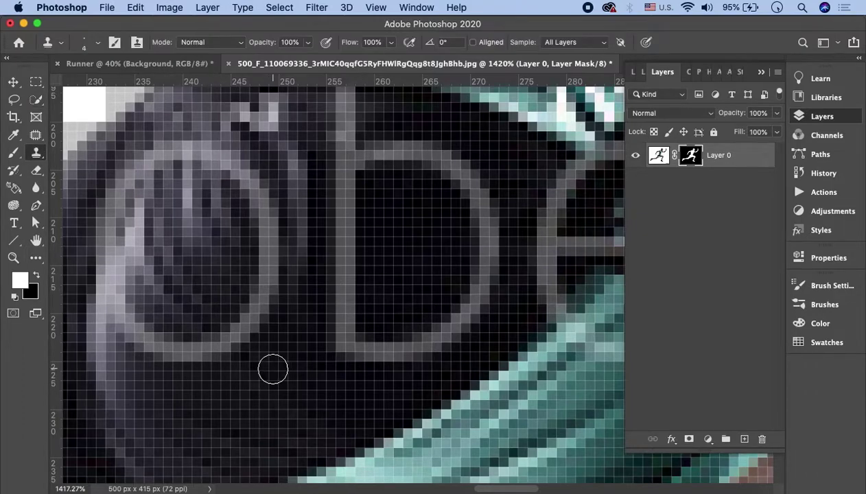
alt+click(301, 369)
click(658, 158)
mouse_move(273, 390)
mouse_down()
mouse_move(443, 326)
mouse_move(348, 205)
mouse_move(479, 202)
mouse_move(338, 168)
mouse_move(344, 257)
mouse_up()
scroll(344, 257, up, 3)
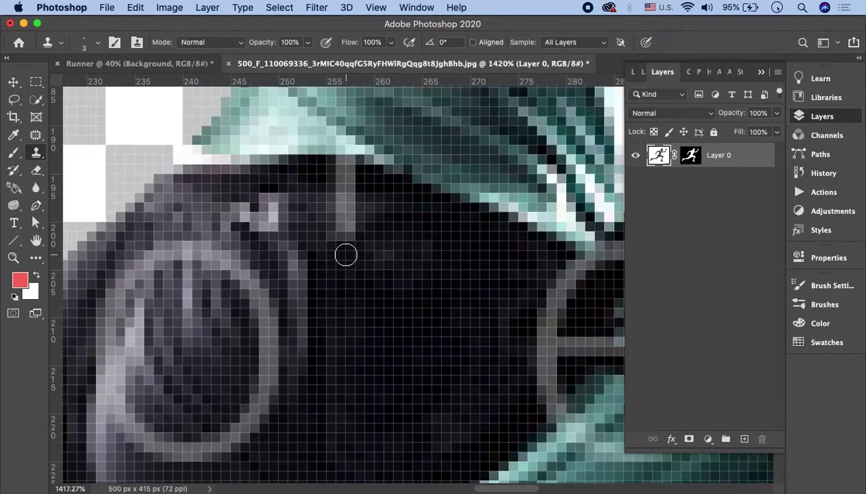
scroll(452, 271, down, 5)
Step: Clone dark fabric over the remaining grey watermark pixels at the shorts' edge
mouse_move(453, 270)
mouse_down()
mouse_move(381, 220)
mouse_move(512, 186)
mouse_up()
scroll(512, 185, left, 5)
mouse_move(404, 230)
mouse_down()
mouse_move(403, 174)
mouse_move(282, 383)
mouse_move(400, 201)
mouse_up()
scroll(400, 201, left, 5)
mouse_move(333, 353)
mouse_down()
mouse_move(426, 199)
mouse_move(393, 360)
mouse_move(396, 252)
mouse_move(407, 280)
mouse_up()
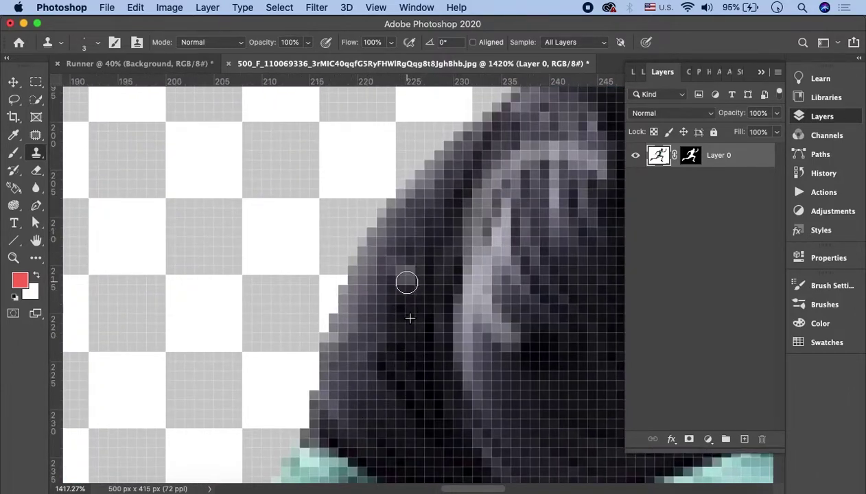
scroll(534, 267, right, 5)
mouse_move(493, 155)
mouse_down()
mouse_move(441, 155)
mouse_move(396, 178)
mouse_move(404, 165)
mouse_move(410, 334)
mouse_up()
key(super+0)
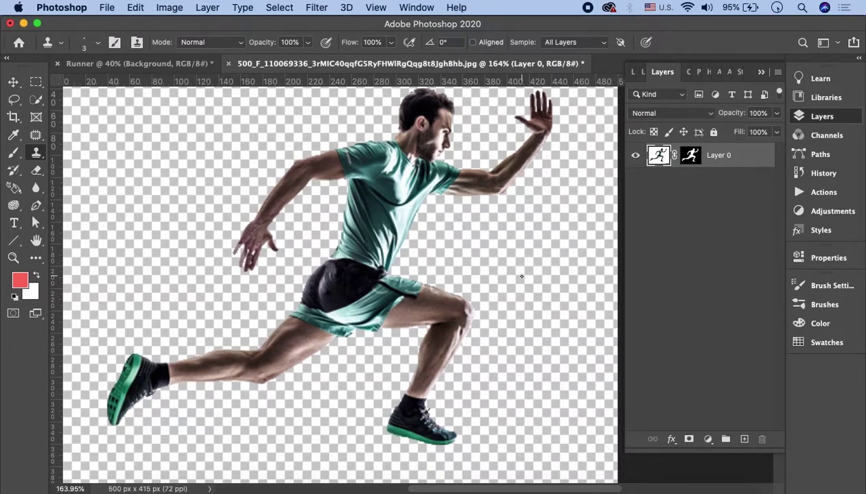
Step: Load the runner selection from the layer mask, copy it, and return to the Runner document
scroll(418, 253, down, 3)
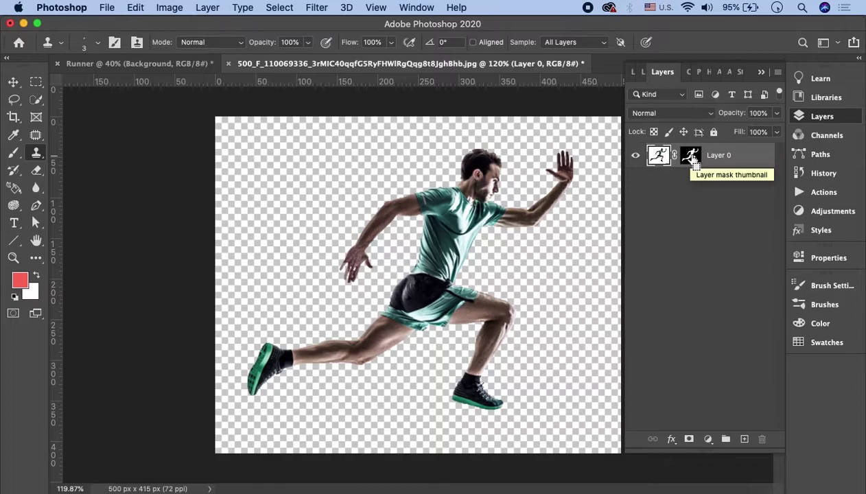
super+click(692, 158)
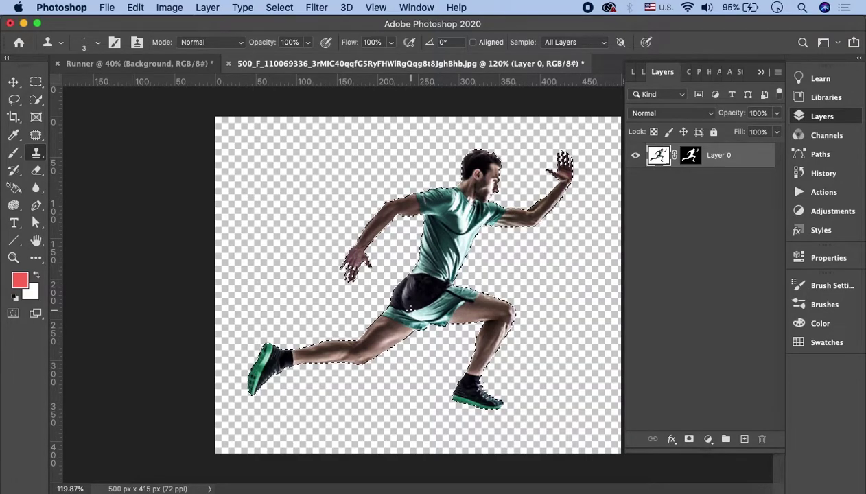
key(super+c)
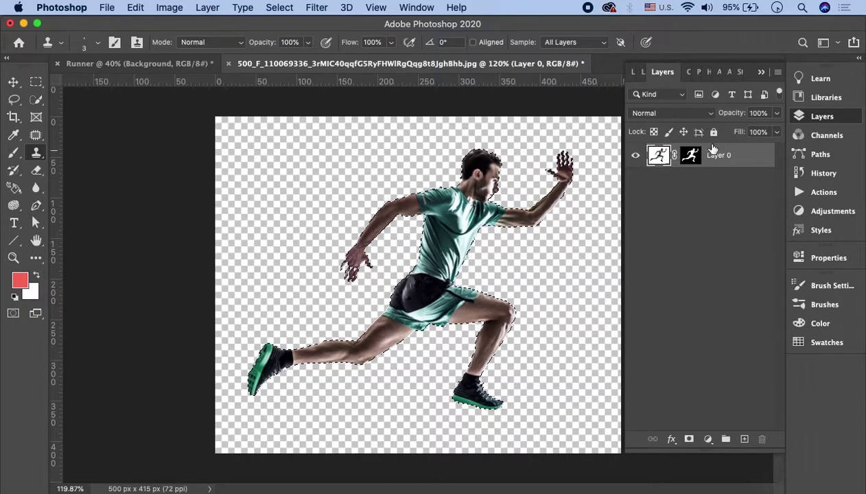
click(136, 64)
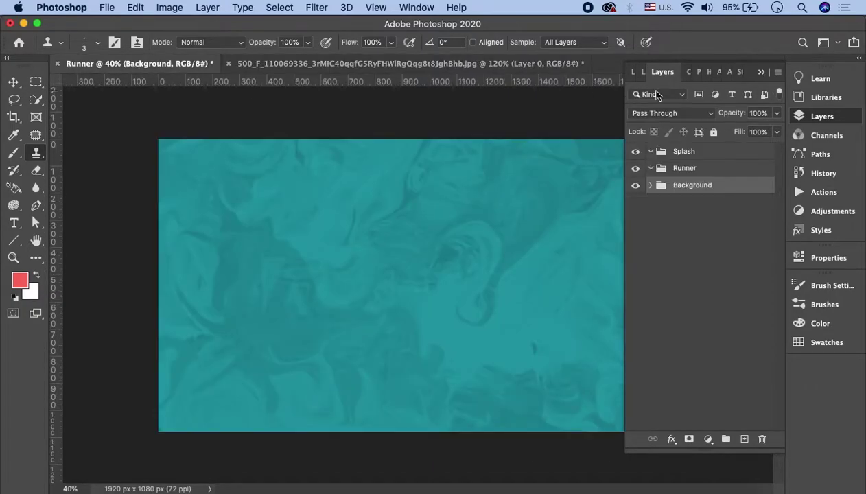
Step: Paste the runner into the Runner group and convert Layer 1 to a smart object
click(714, 172)
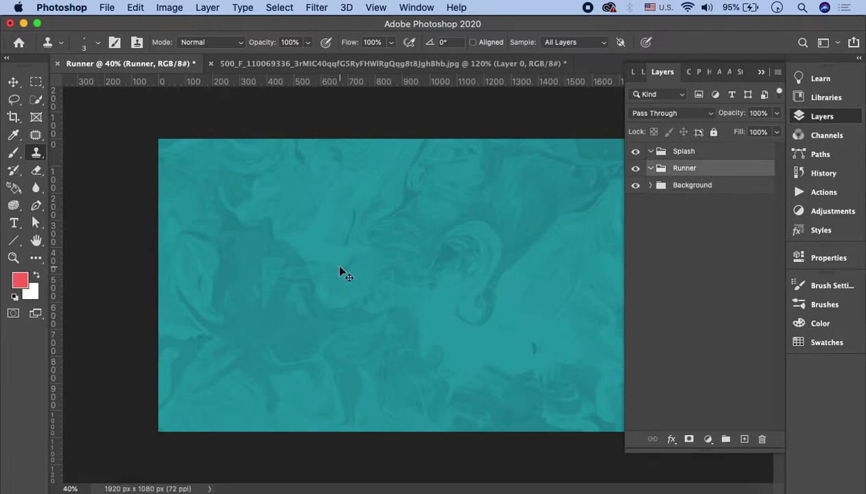
key(ctrl+v)
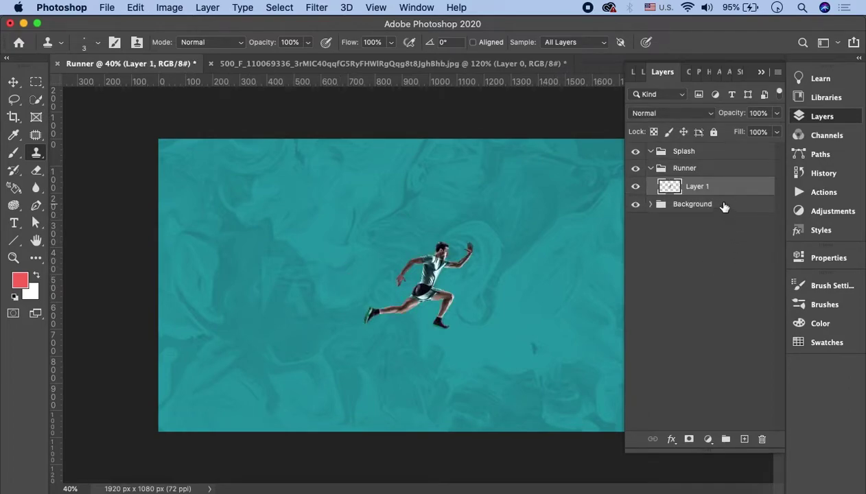
right_click(666, 181)
click(640, 254)
right_click(720, 186)
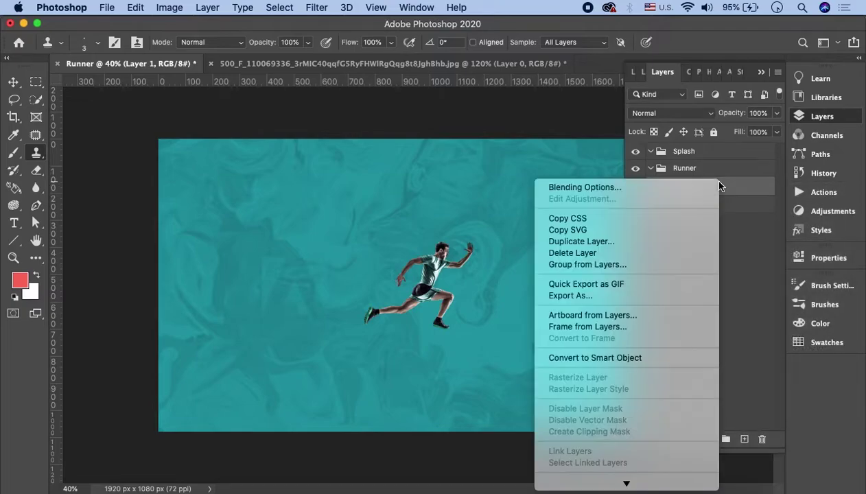
click(632, 356)
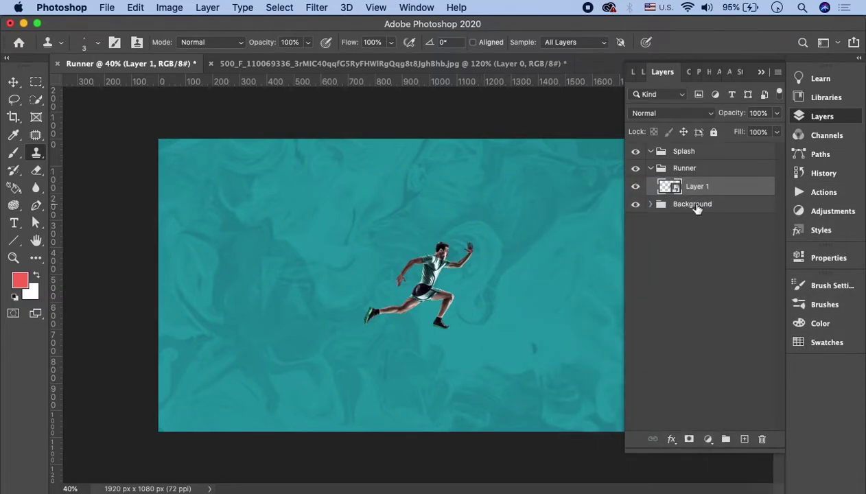
Step: Scale the runner to about 282% so it fills most of the teal canvas
key(ctrl+t)
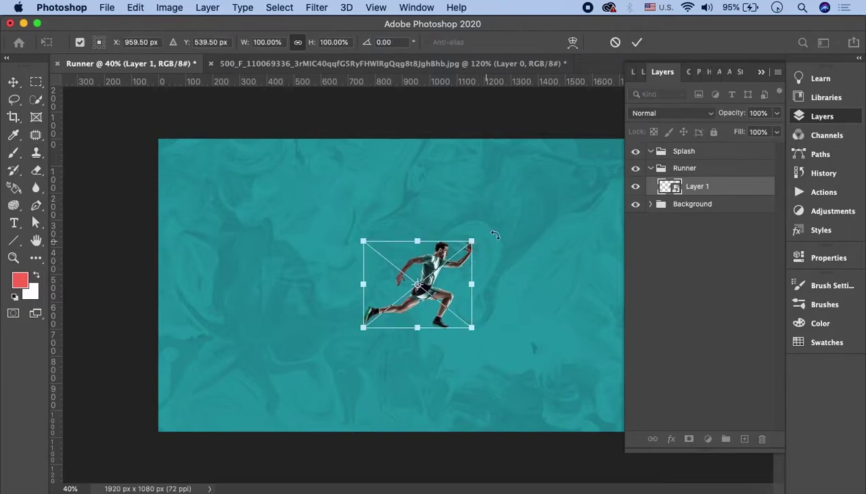
drag(472, 241, 579, 158)
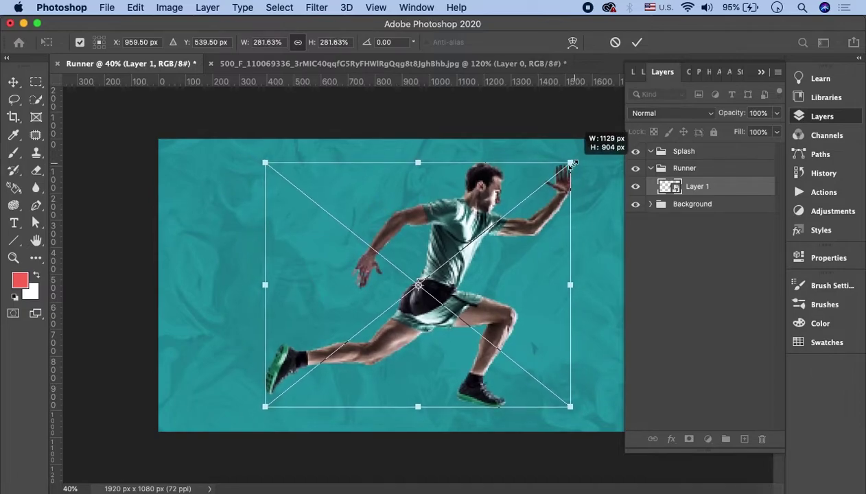
drag(579, 158, 571, 165)
click(637, 42)
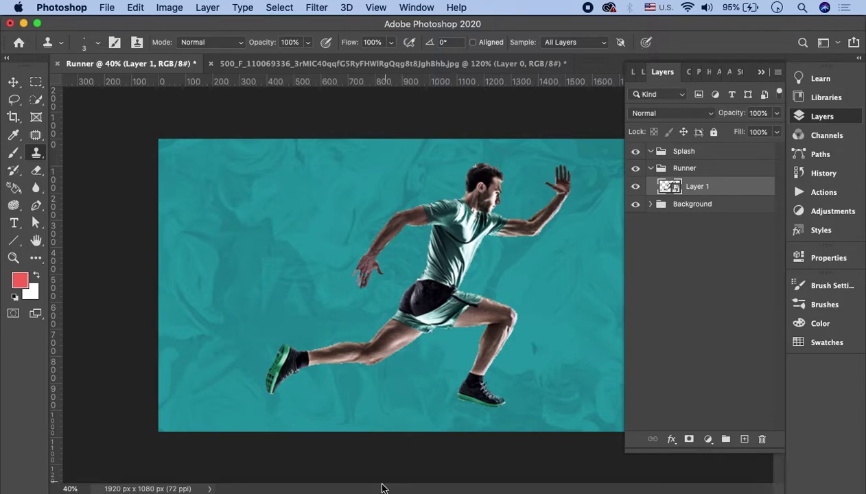
Step: Copy the Living Coral hex code FF6F61 from the tutorial's Style the Background step
click(327, 489)
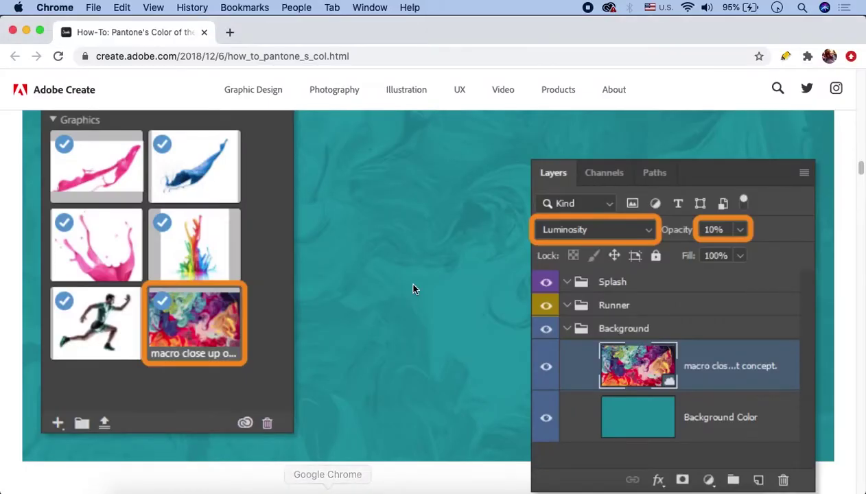
scroll(407, 280, up, 5)
scroll(440, 274, up, 5)
scroll(445, 281, down, 1)
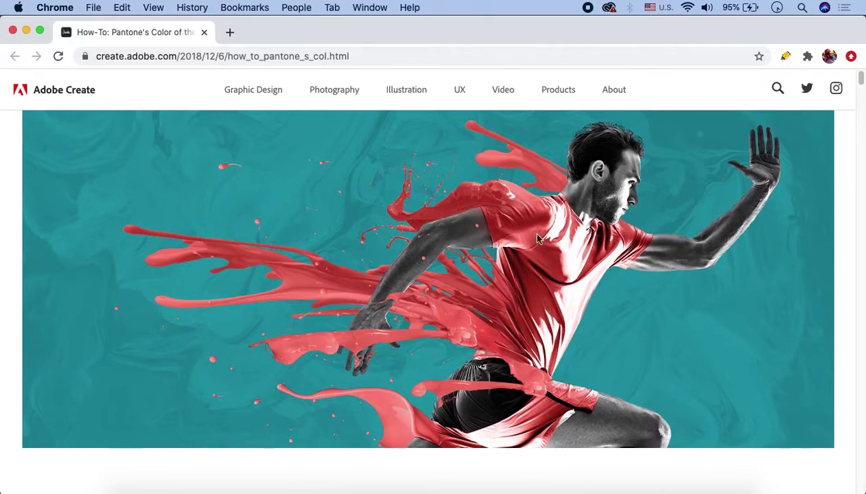
scroll(594, 239, down, 2)
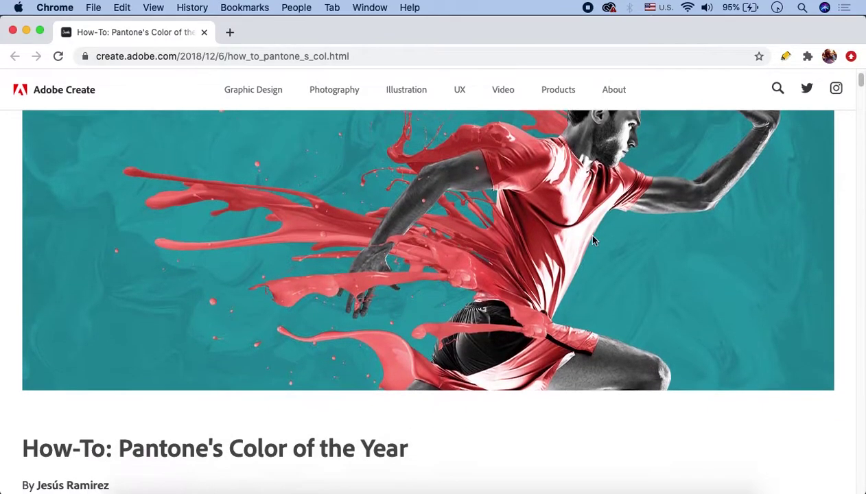
scroll(594, 239, down, 5)
scroll(593, 240, down, 10)
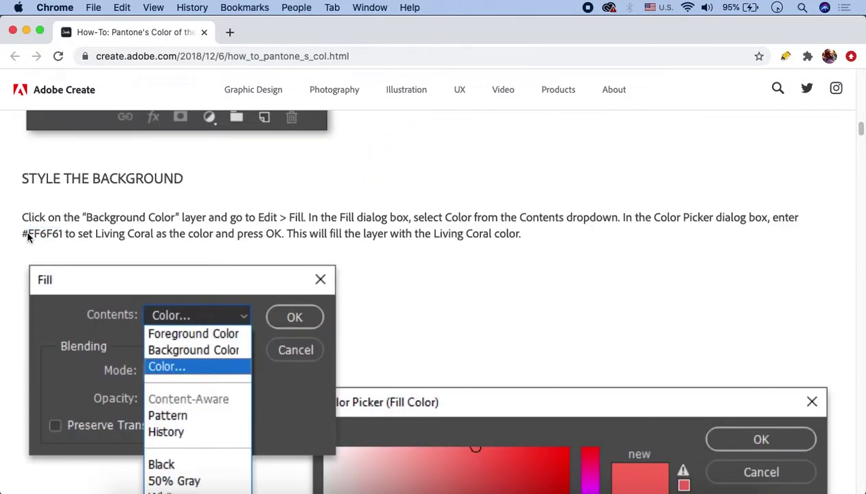
drag(28, 237, 65, 236)
key(super+c)
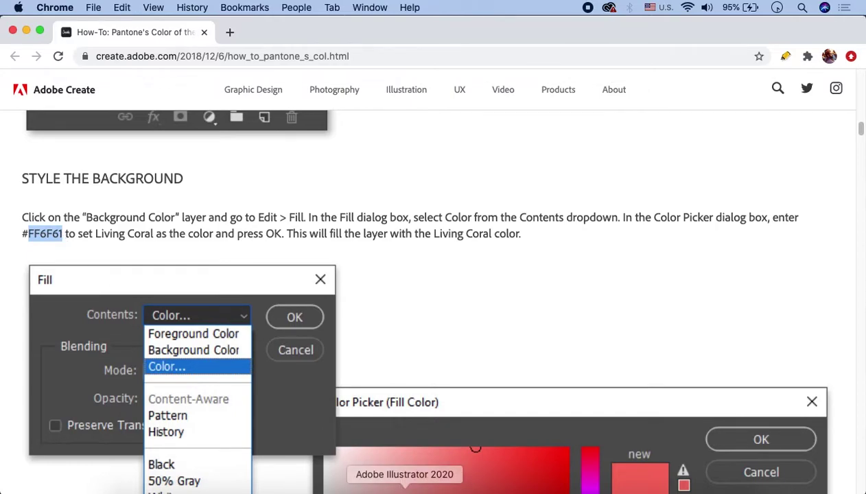
click(368, 484)
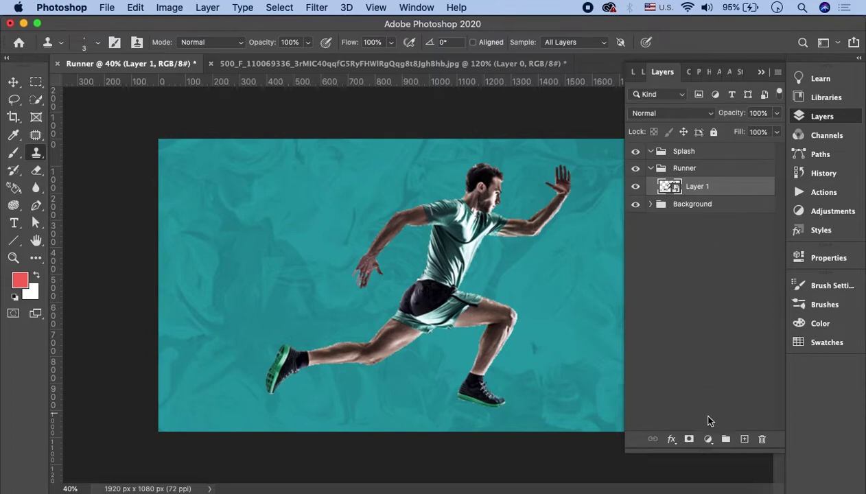
Step: Add a coral ff6f61 Solid Color fill layer and clip it to the runner layer
click(708, 439)
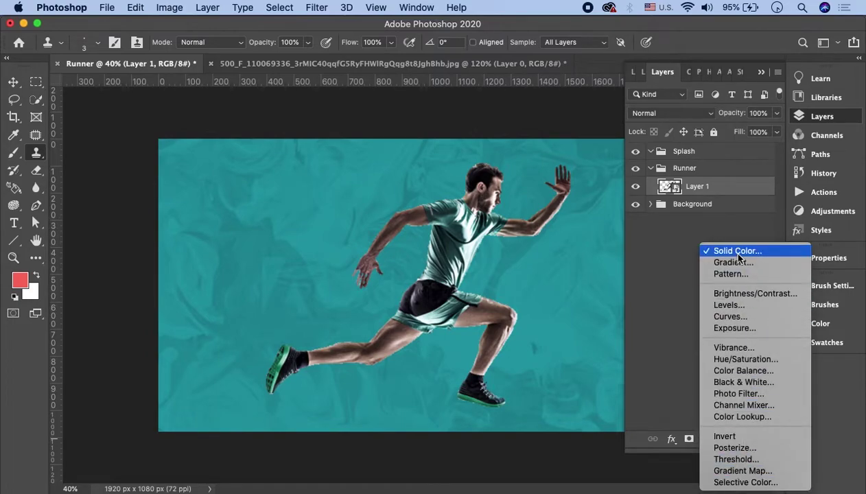
click(737, 252)
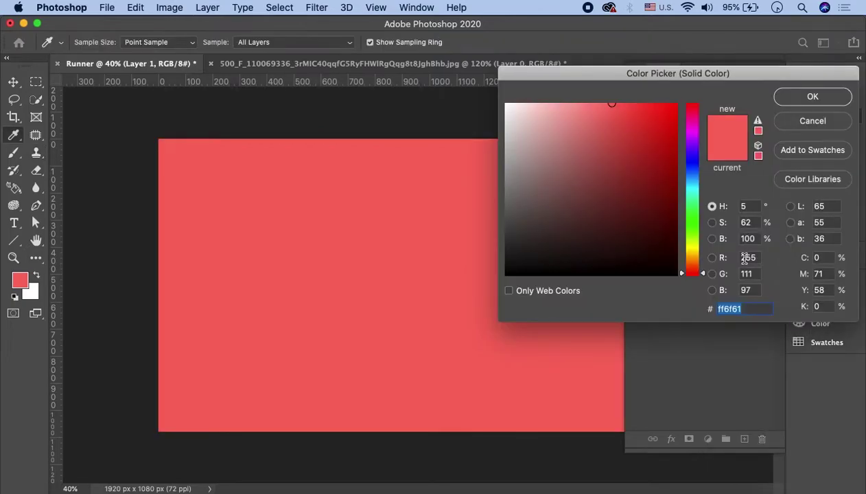
mouse_move(783, 80)
mouse_down()
mouse_move(712, 86)
mouse_move(475, 145)
mouse_up()
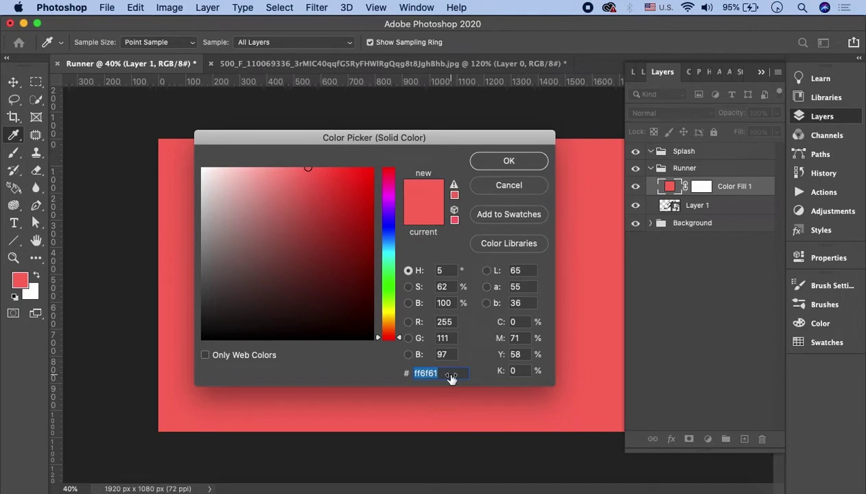
click(507, 160)
key(s)
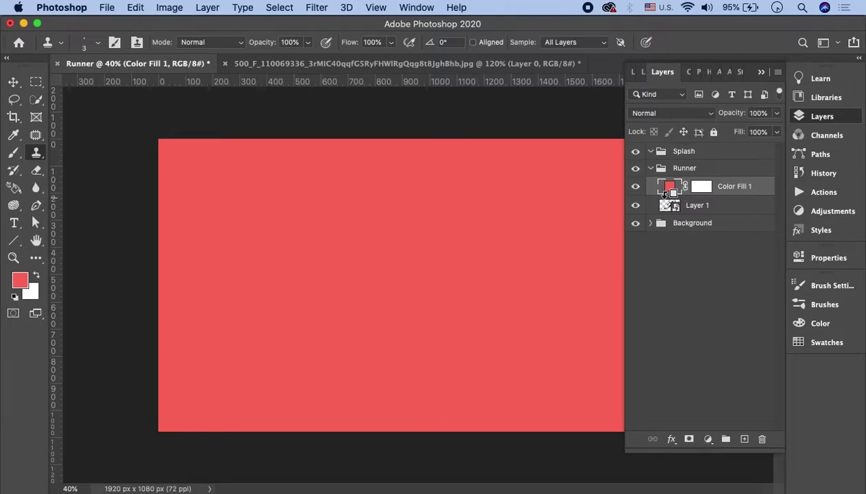
alt+click(665, 196)
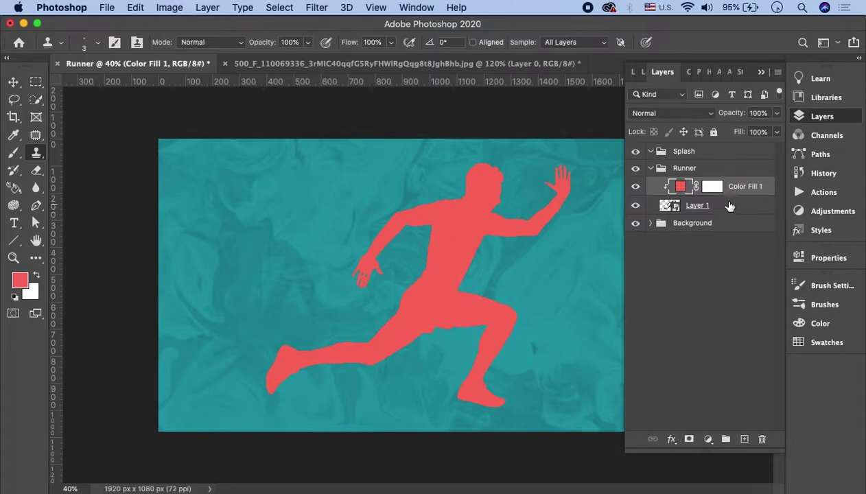
Step: Set Color Fill 1 to Color blend mode and target its layer mask
click(701, 118)
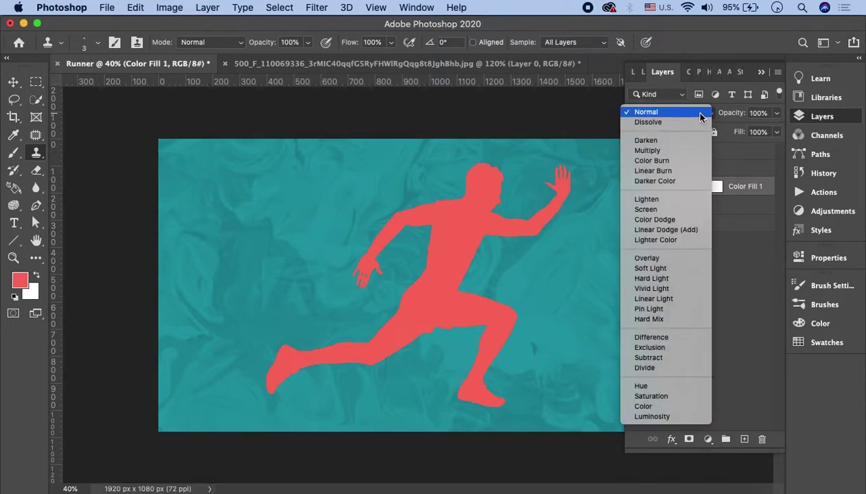
click(648, 406)
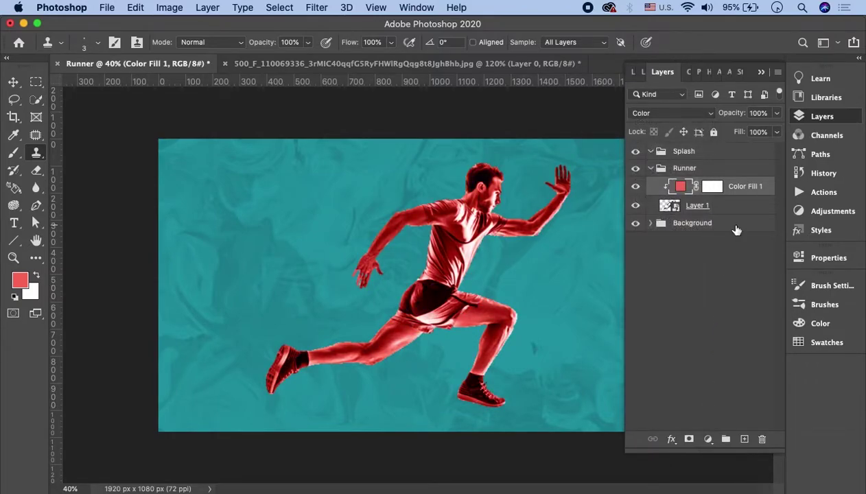
click(715, 187)
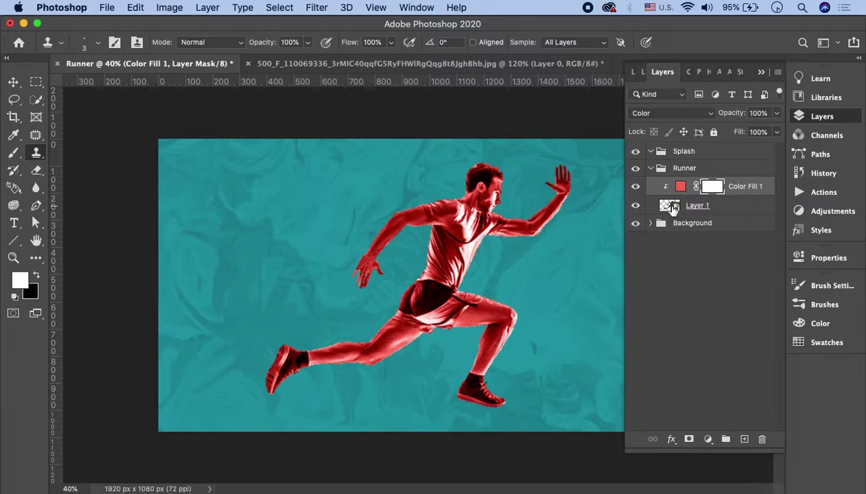
Step: Paint black on the mask with an enlarged brush to remove the red from the left shoe
scroll(548, 210, up, 2)
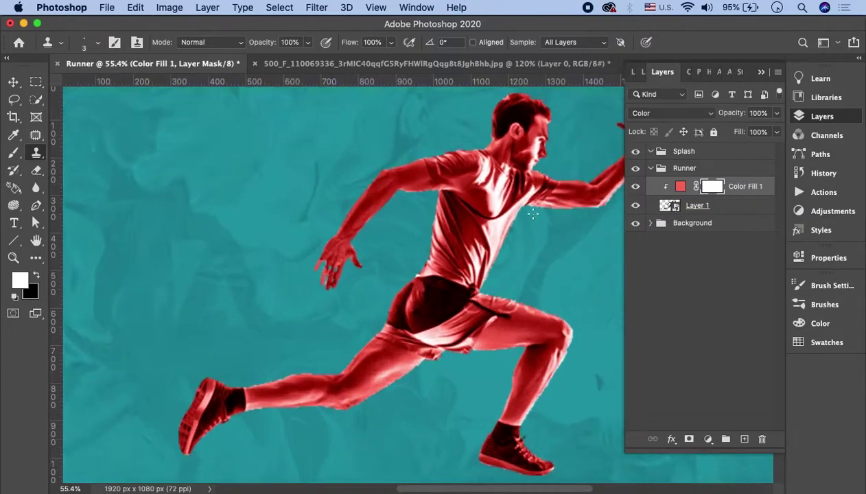
scroll(548, 210, up, 3)
scroll(548, 211, up, 1)
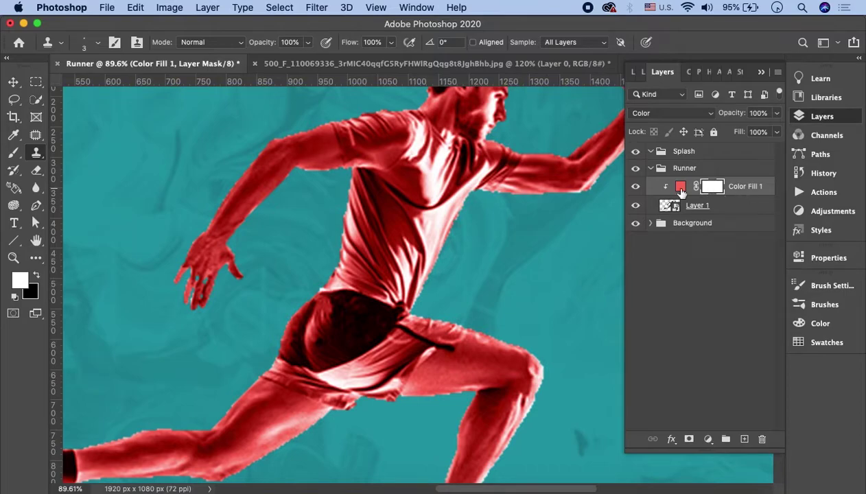
scroll(127, 274, down, 10)
scroll(126, 273, left, 4)
scroll(126, 273, left, 4)
key(x)
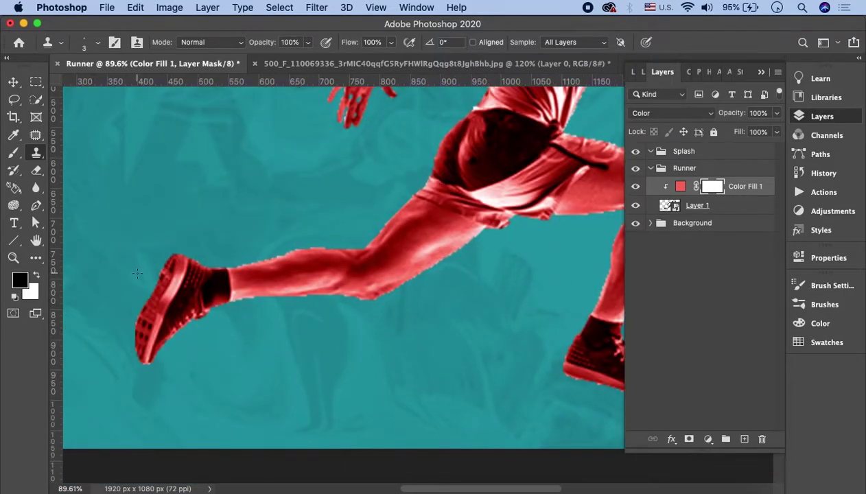
click(13, 152)
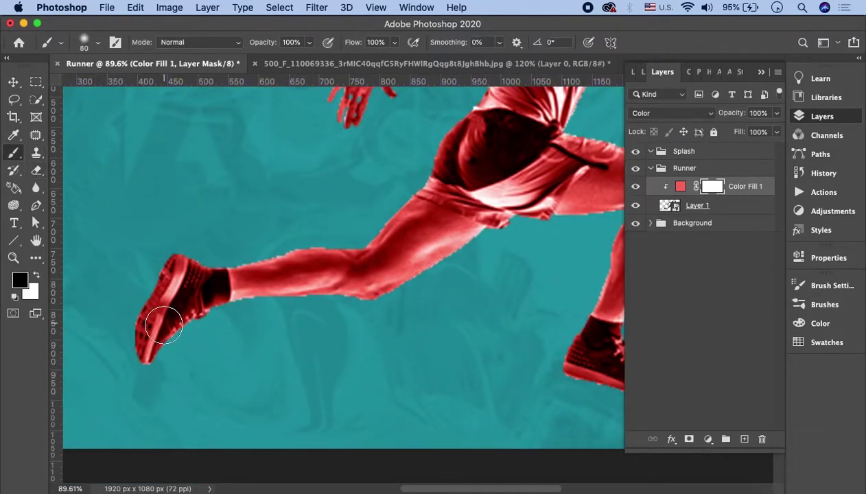
key(bracketright)
mouse_move(155, 354)
mouse_down()
mouse_move(164, 291)
mouse_move(193, 300)
mouse_move(151, 334)
mouse_move(294, 265)
mouse_move(209, 280)
mouse_move(350, 297)
mouse_move(357, 254)
mouse_move(429, 222)
mouse_move(473, 247)
mouse_up()
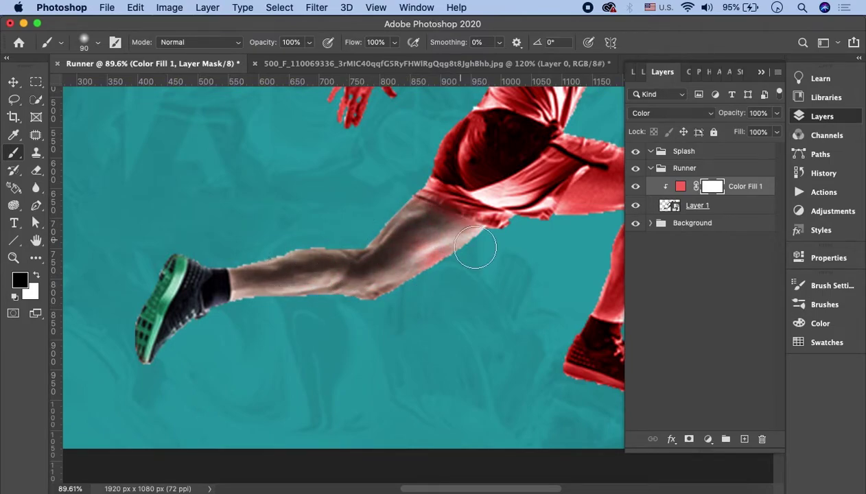
Step: With a smaller brush, paint the red tint off the thigh and shorts hem
scroll(455, 274, up, 5)
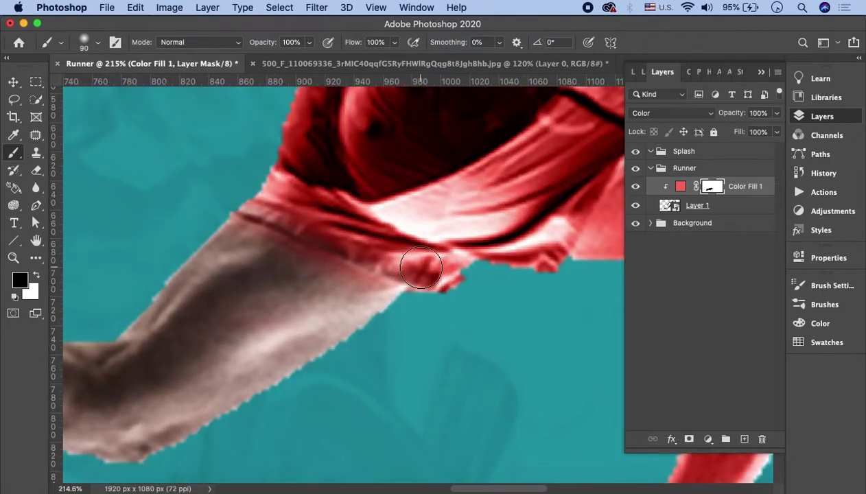
scroll(420, 267, up, 2)
key([)
key([)
key([)
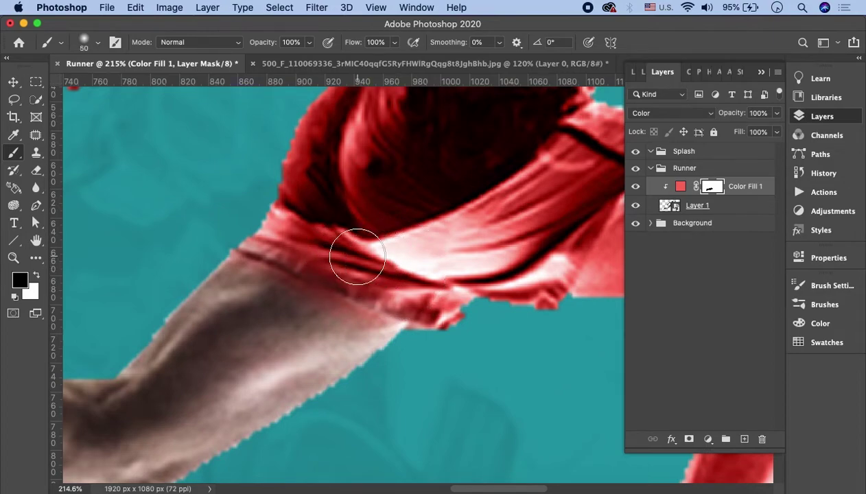
drag(175, 370, 225, 291)
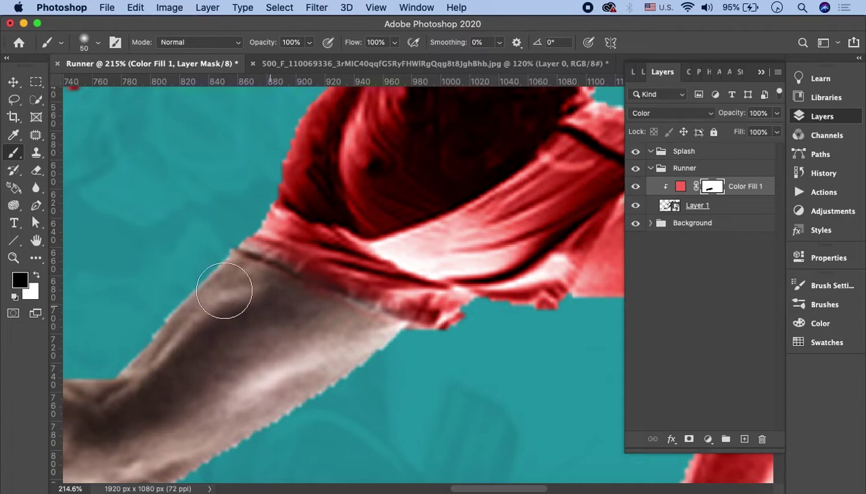
drag(277, 237, 269, 237)
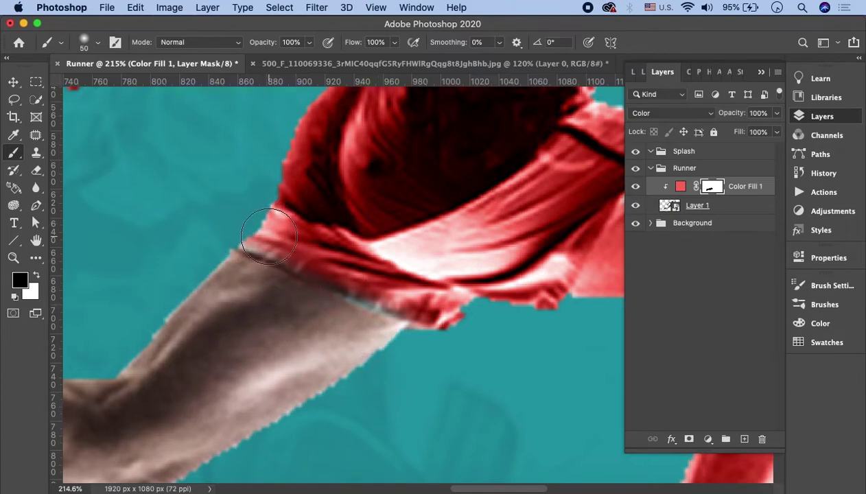
Step: Paint white along the shorts hem edge to restore the red tint there
key(x)
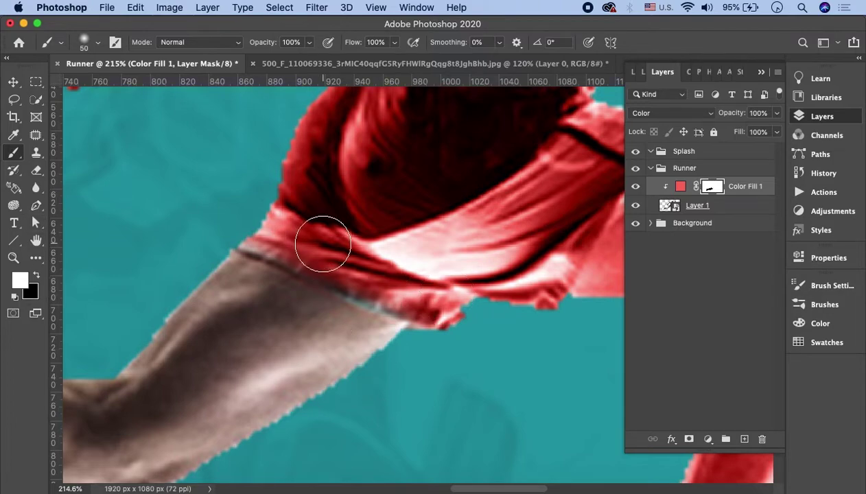
key(bracketleft)
key(bracketleft)
key(bracketleft)
key(bracketleft)
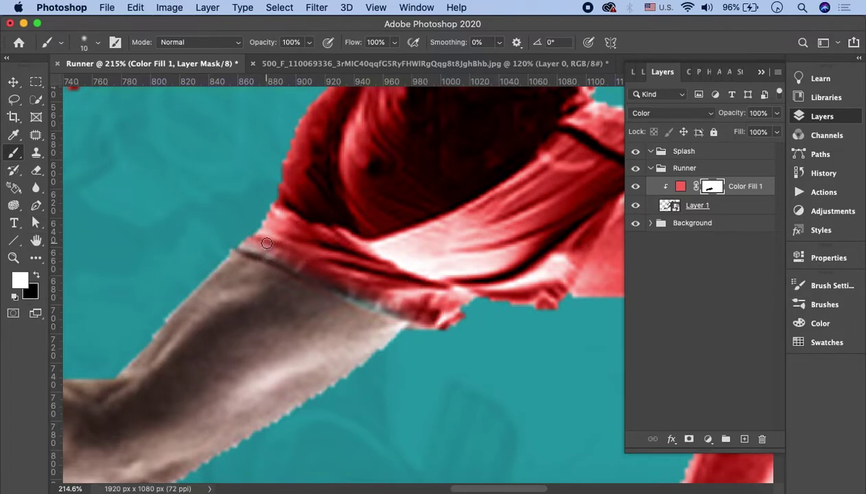
key(bracketright)
mouse_move(231, 254)
mouse_down()
mouse_move(267, 246)
mouse_move(432, 314)
mouse_up()
key(x)
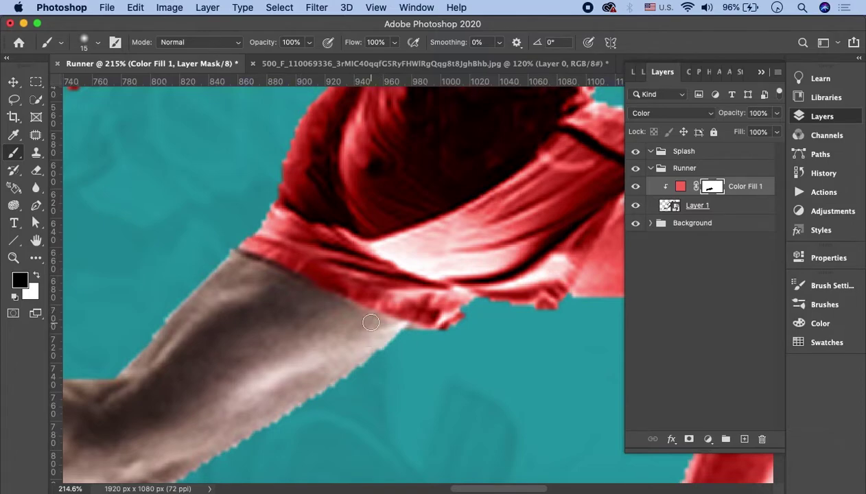
Step: Paint black on the Color Fill 1 mask over the other shin, shoe and thigh
scroll(318, 339, down, 3)
scroll(318, 339, left, 4)
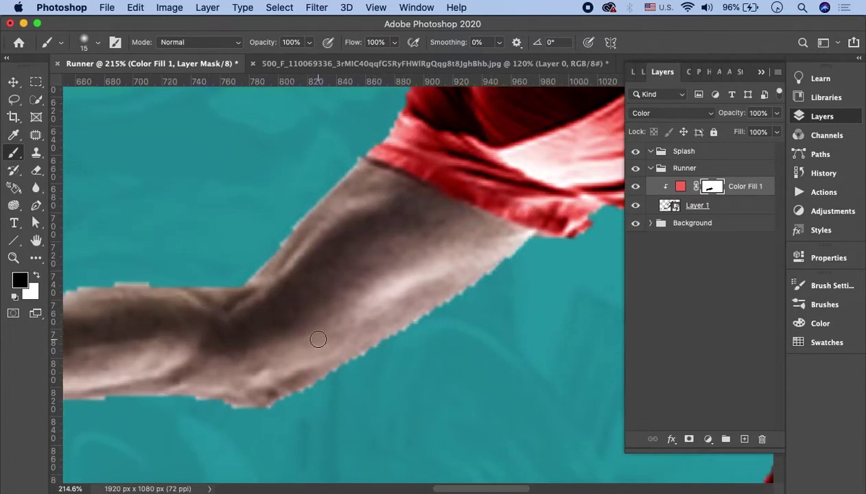
scroll(318, 339, up, 3)
scroll(323, 329, down, 2)
scroll(344, 315, down, 5)
scroll(366, 300, down, 2)
scroll(365, 299, up, 2)
key(bracketright)
key(bracketright)
key(bracketright)
drag(400, 428, 411, 245)
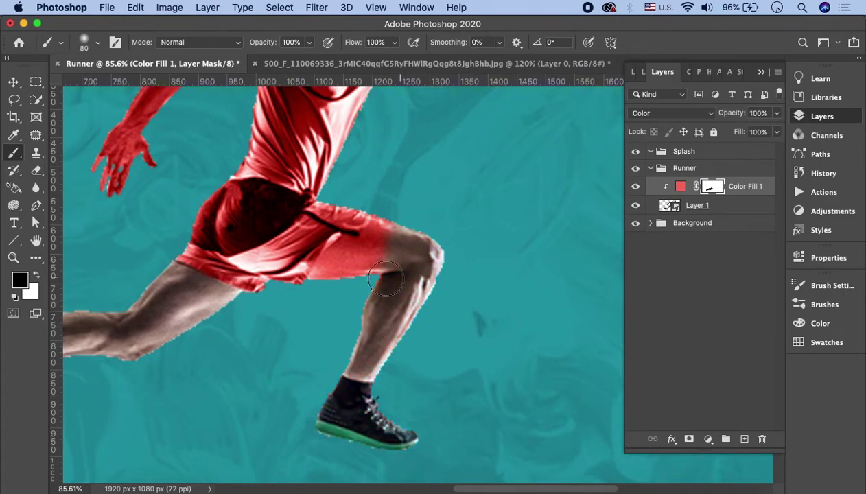
scroll(412, 206, up, 3)
drag(446, 172, 412, 165)
Step: Adjust brush size and colours, then paint black over the runner's hair
key(x)
key(bracketleft)
key(bracketleft)
key(bracketleft)
scroll(363, 212, up, 2)
key(bracketleft)
key(bracketleft)
key(bracketleft)
key(x)
key(x)
scroll(410, 205, up, 4)
scroll(426, 178, up, 2)
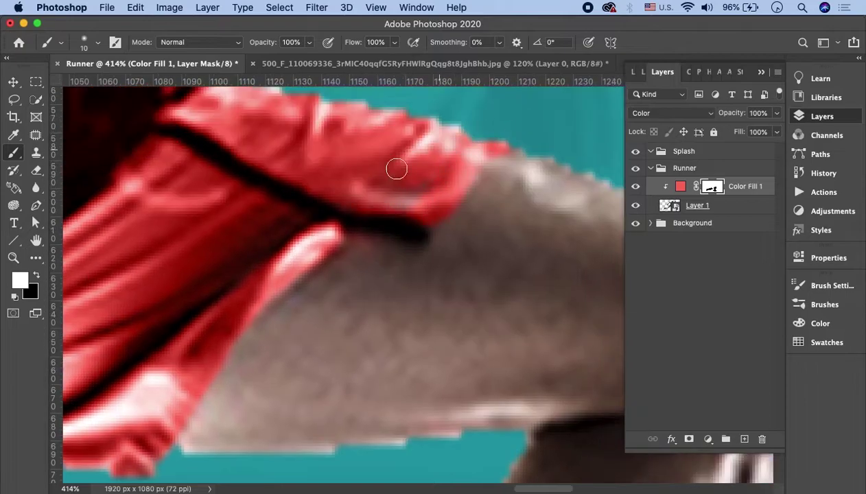
scroll(439, 152, down, 5)
scroll(359, 209, up, 4)
key(bracketright)
key(bracketright)
key(bracketright)
key(x)
mouse_move(296, 206)
mouse_down()
mouse_move(241, 180)
mouse_move(273, 364)
mouse_move(342, 334)
mouse_up()
Step: Hide the coral tint on the runner's hand, arm and face
scroll(457, 212, down, 5)
mouse_move(280, 334)
mouse_down()
mouse_move(373, 222)
mouse_move(449, 182)
mouse_up()
scroll(449, 182, up, 5)
key(bracketleft)
key(x)
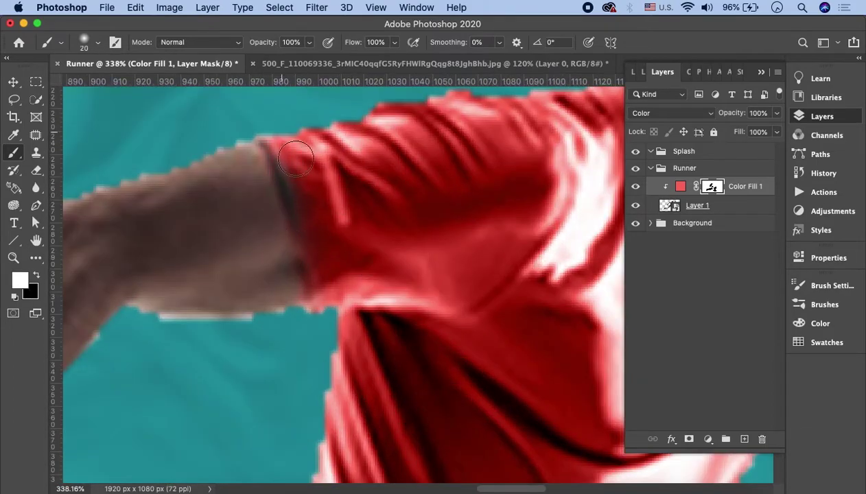
scroll(296, 159, up, 5)
scroll(425, 241, down, 4)
key(bracketright)
key(bracketright)
key(x)
mouse_move(447, 195)
mouse_down()
mouse_move(322, 350)
mouse_move(405, 257)
mouse_up()
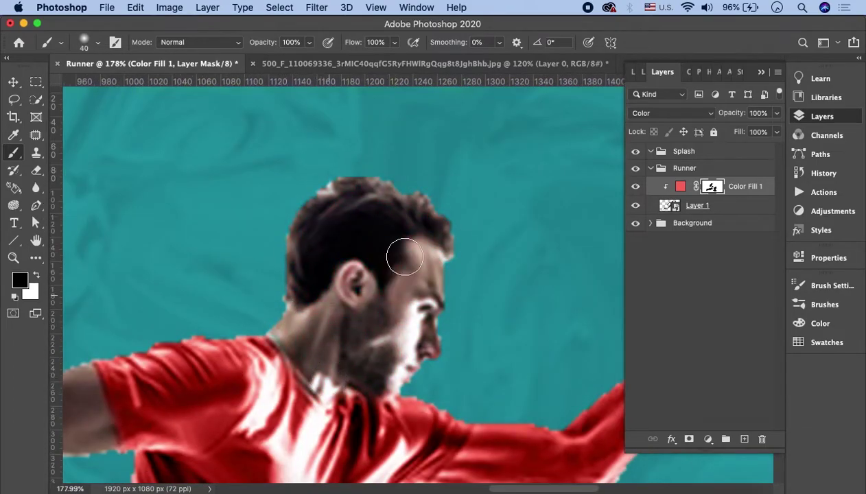
Step: Clear the tint from the neck area, forearm and hand with a resized black brush
scroll(275, 247, up, 4)
key(bracketleft)
key(bracketleft)
key(bracketleft)
key(x)
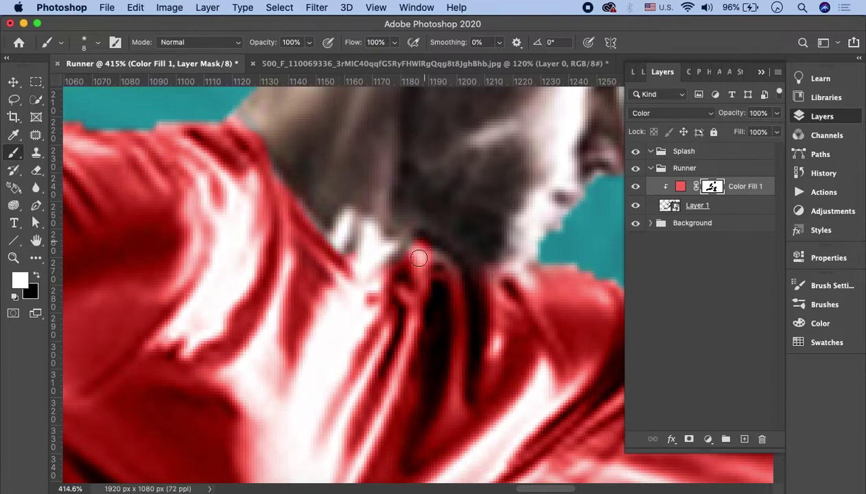
scroll(424, 242, down, 2)
key(x)
mouse_move(336, 242)
mouse_down()
mouse_move(296, 294)
mouse_move(304, 352)
mouse_move(286, 364)
mouse_move(512, 232)
mouse_up()
key(bracketright)
key(bracketright)
key(bracketright)
scroll(513, 232, down, 3)
key(bracketright)
key(bracketright)
drag(371, 271, 437, 155)
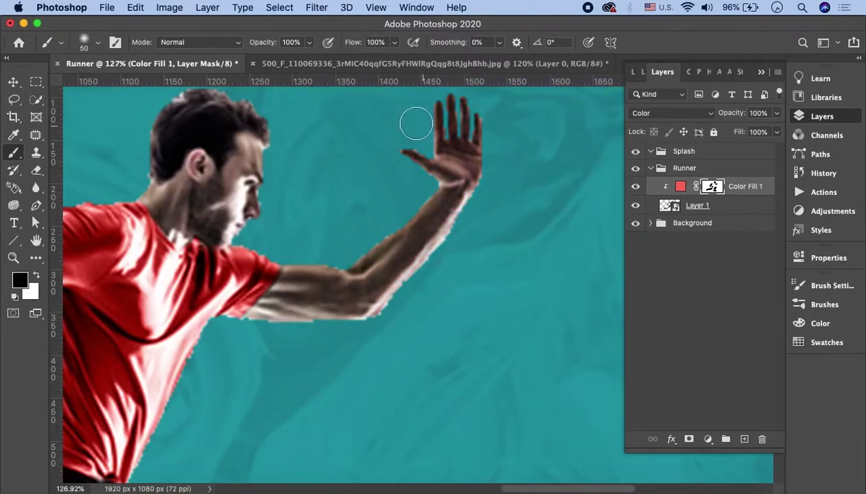
Step: Scroll around the canvas to inspect the masked runner
scroll(493, 158, down, 3)
scroll(547, 226, down, 1)
scroll(547, 226, up, 2)
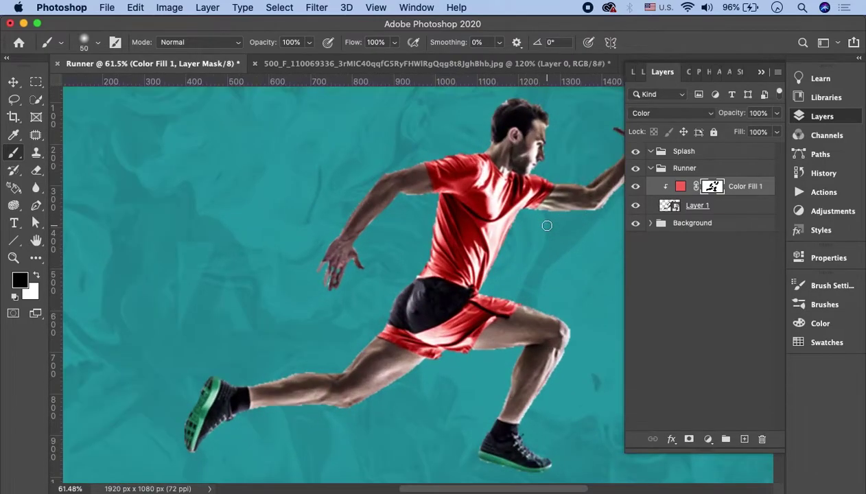
scroll(547, 225, right, 3)
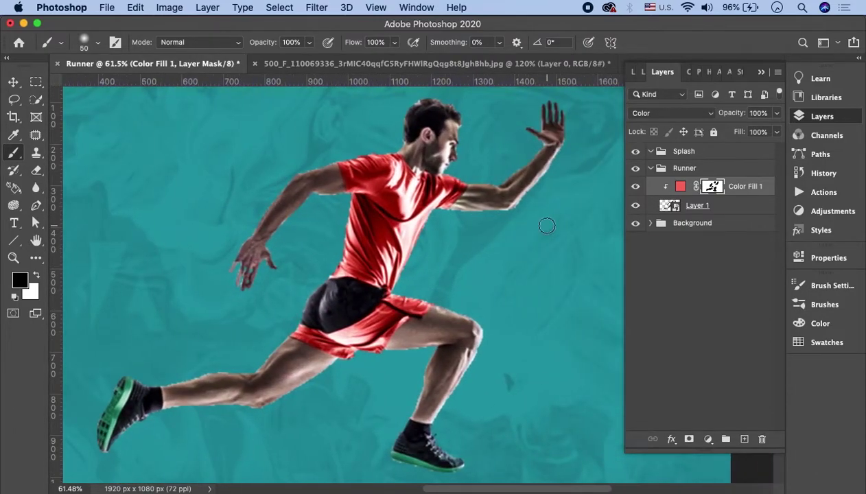
scroll(542, 226, down, 3)
scroll(532, 228, left, 2)
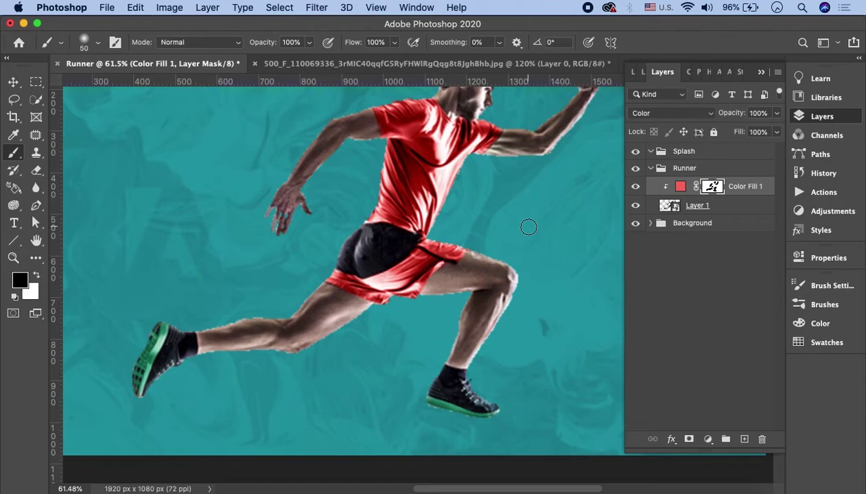
scroll(528, 228, up, 4)
scroll(519, 248, right, 1)
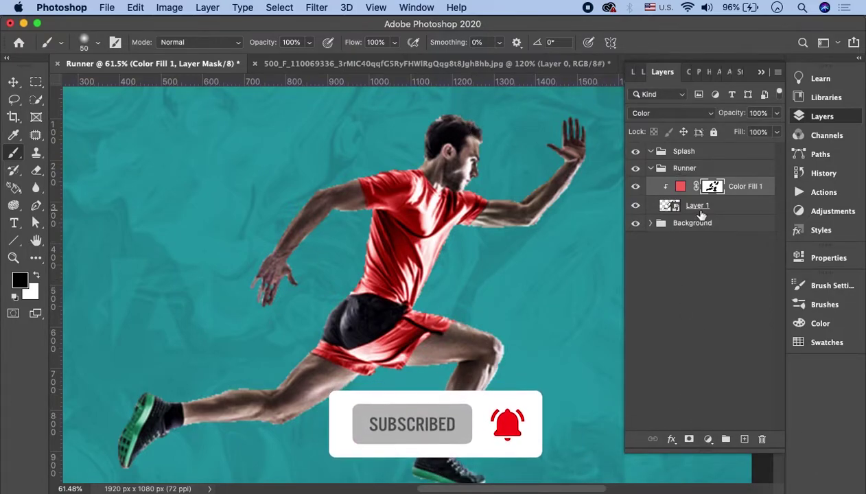
click(730, 208)
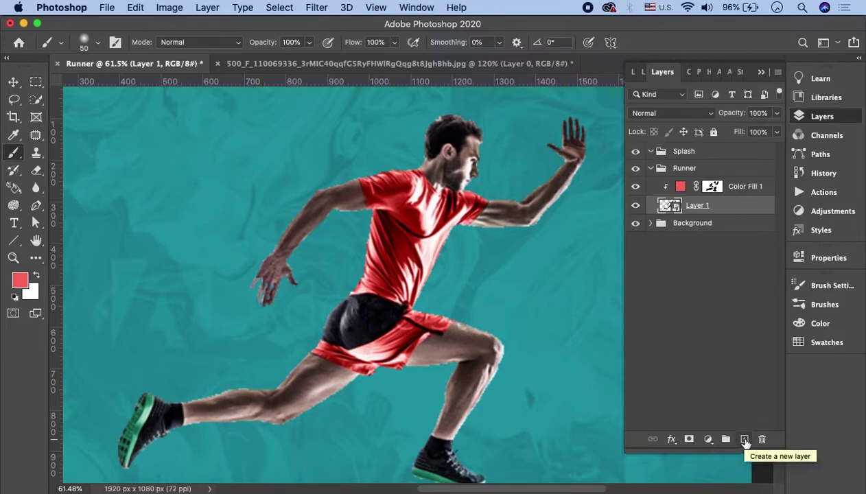
key(ctrl+alt+a)
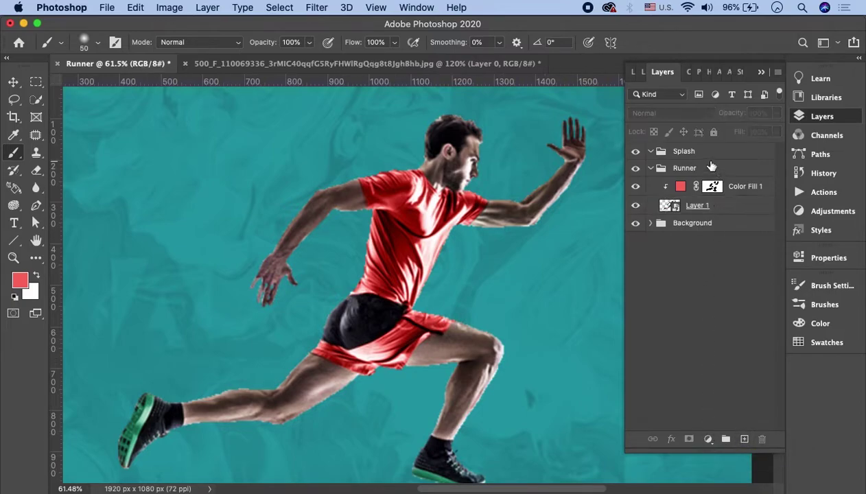
Step: Add a Black & White adjustment layer above the Runner group
click(708, 171)
click(708, 439)
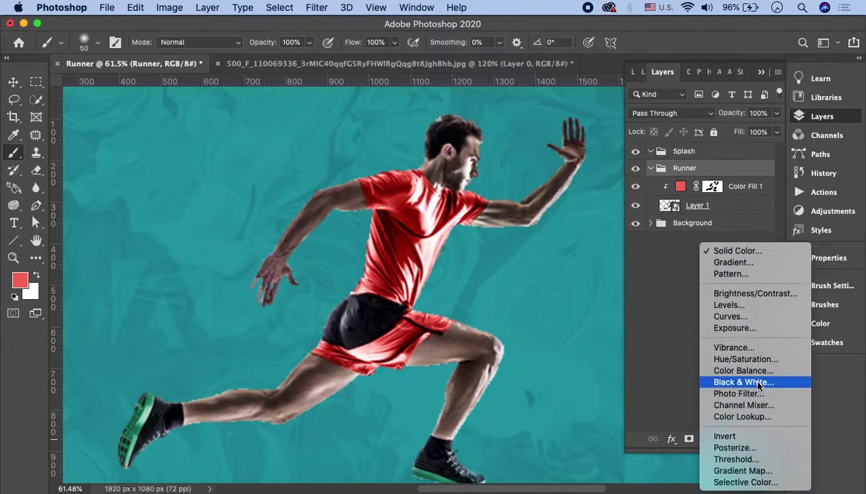
click(748, 382)
click(762, 245)
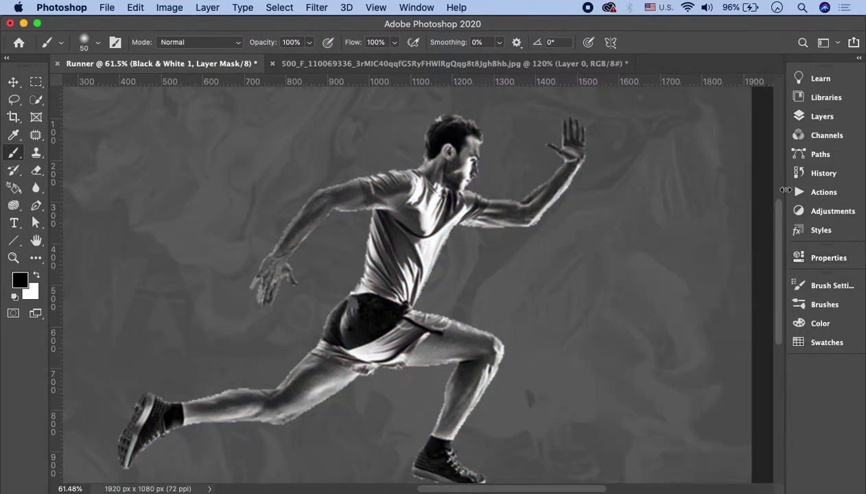
click(817, 116)
Step: Move Black & White 1 into the Runner group beneath Color Fill 1 and open its settings
drag(721, 193, 720, 161)
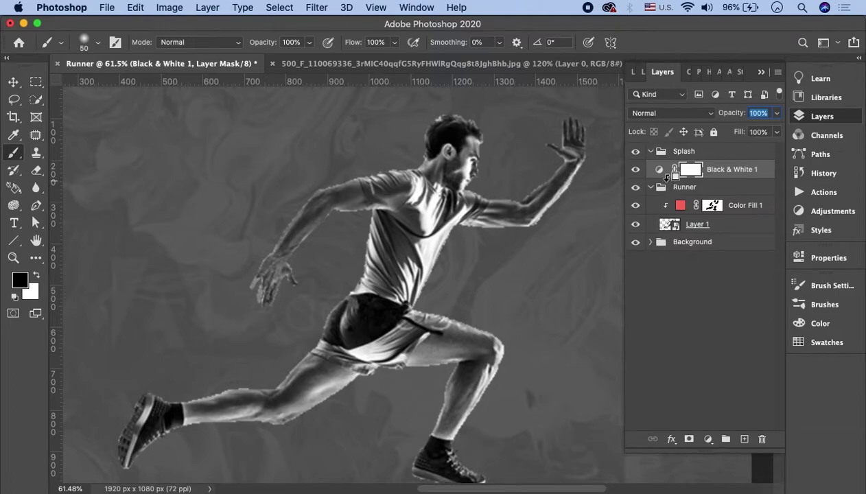
alt+click(666, 178)
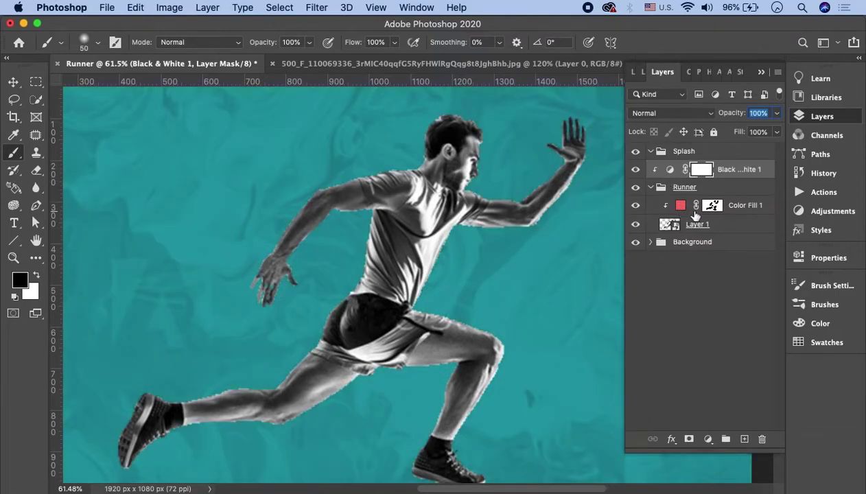
drag(700, 179, 708, 225)
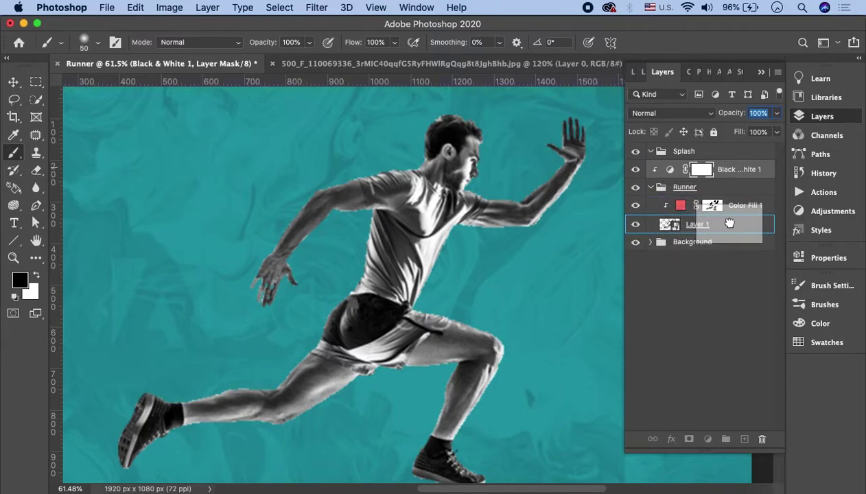
key(super+z)
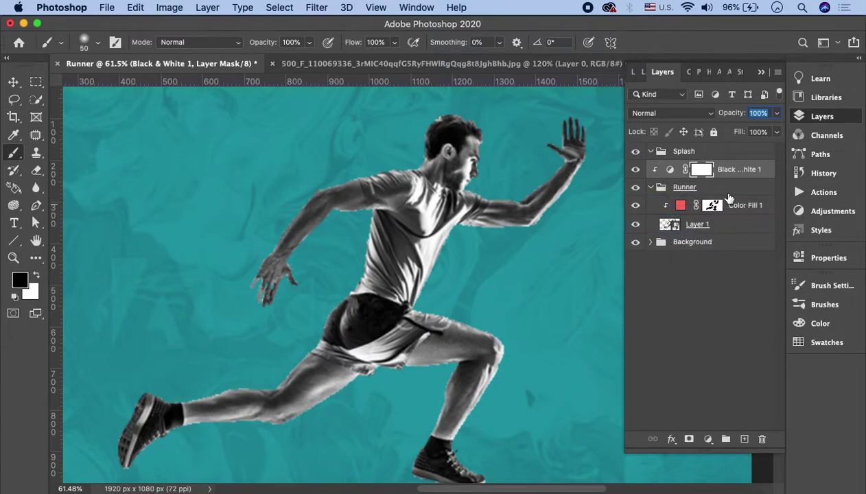
drag(769, 173, 761, 224)
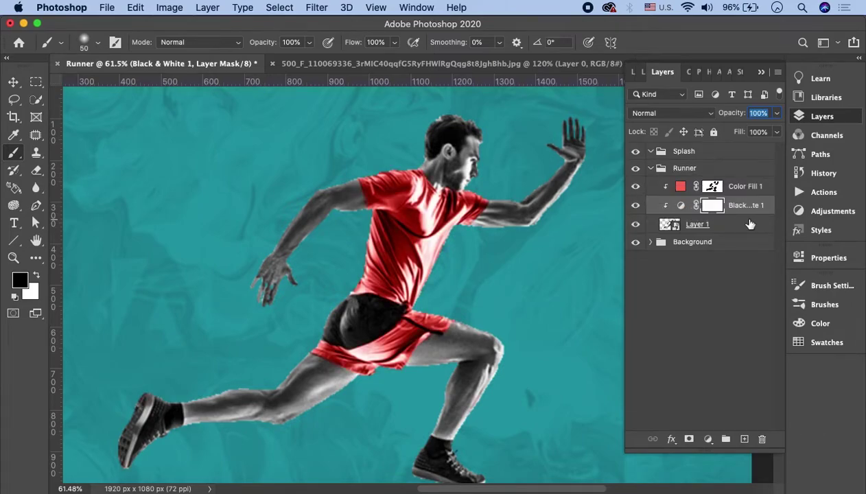
double_click(686, 207)
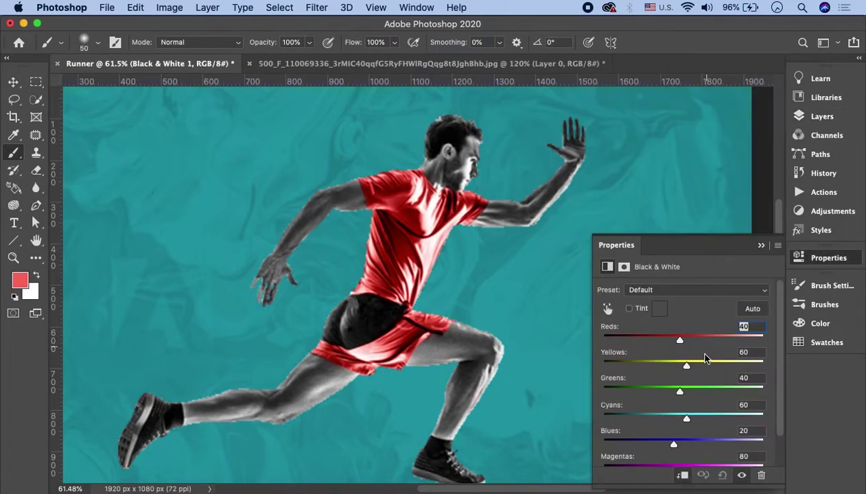
Step: Close the Black & White Properties panel and check the layers list
click(760, 245)
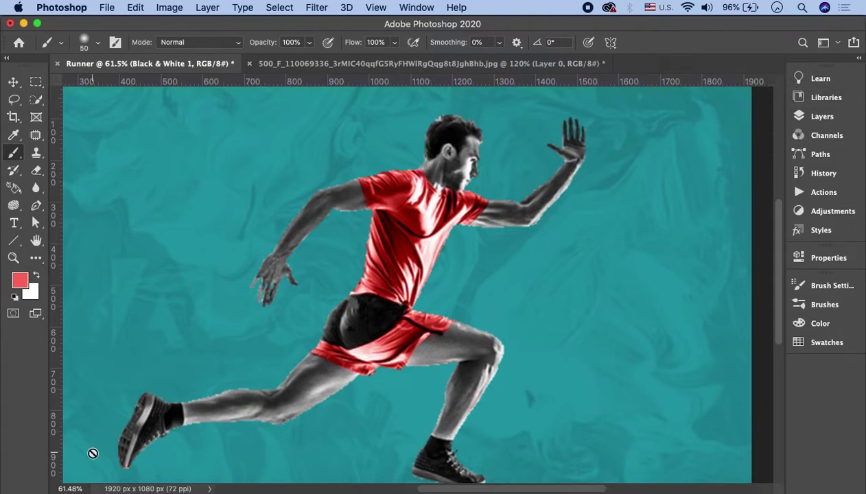
click(842, 118)
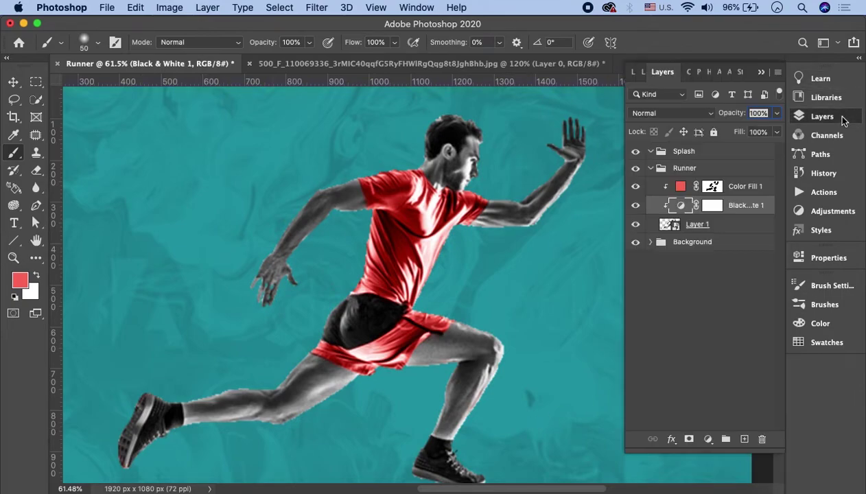
click(762, 72)
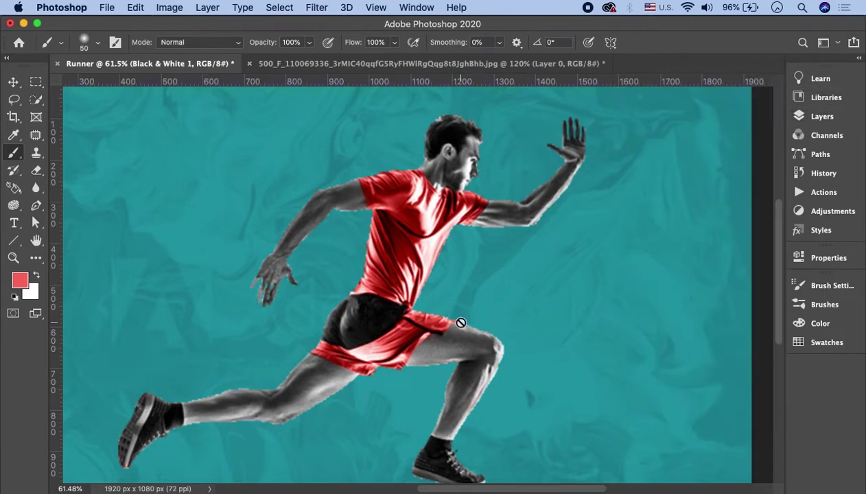
scroll(460, 324, down, 5)
scroll(519, 300, up, 2)
scroll(519, 300, up, 1)
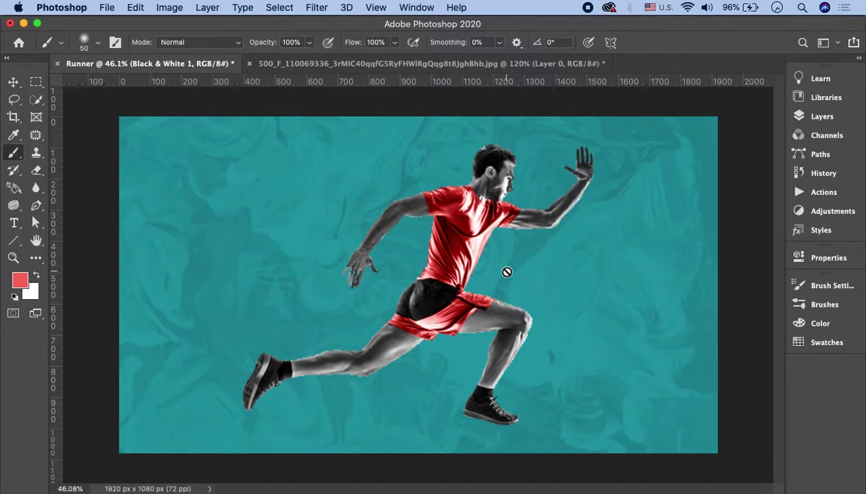
Step: Drag the rainbow splash image from Finder's Composite folder into Photoshop as a new document
click(164, 490)
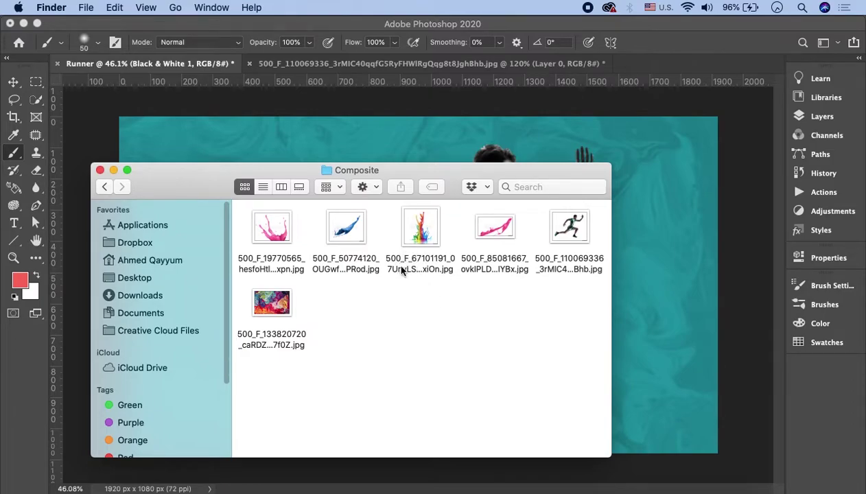
drag(398, 269, 635, 67)
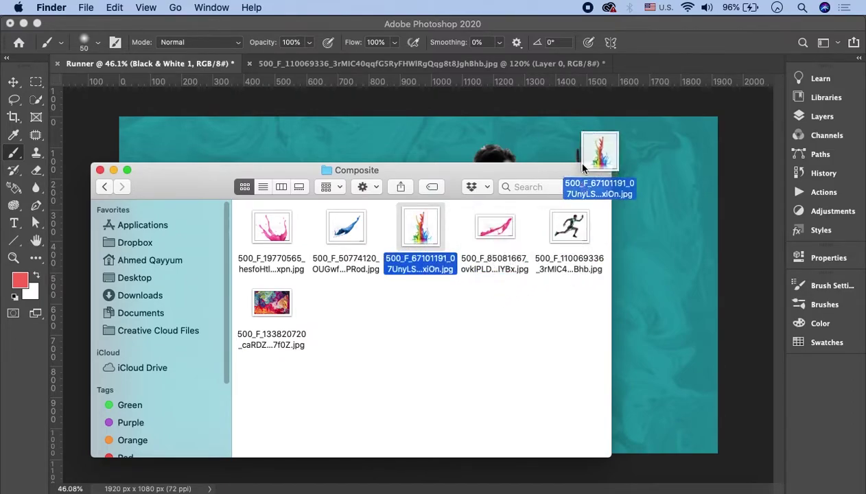
drag(634, 67, 635, 65)
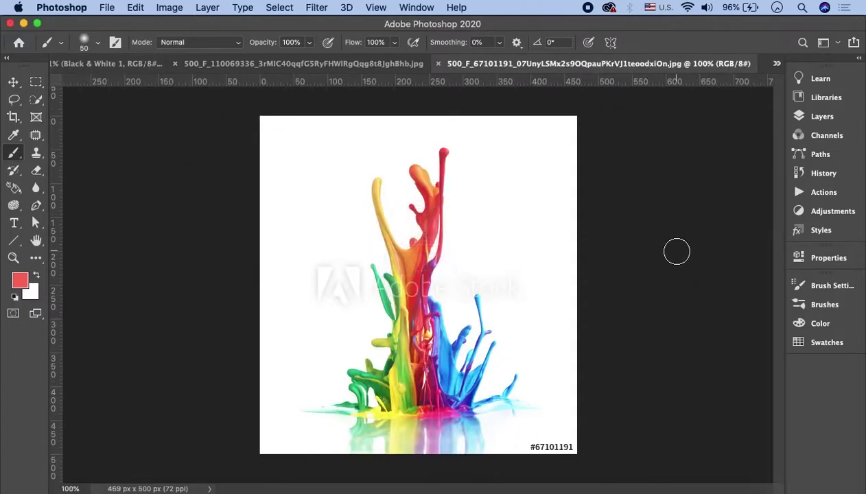
click(822, 116)
Step: Unlock the background, Magic Wand the white, and subtract the floor reflection with Quick Selection
click(760, 157)
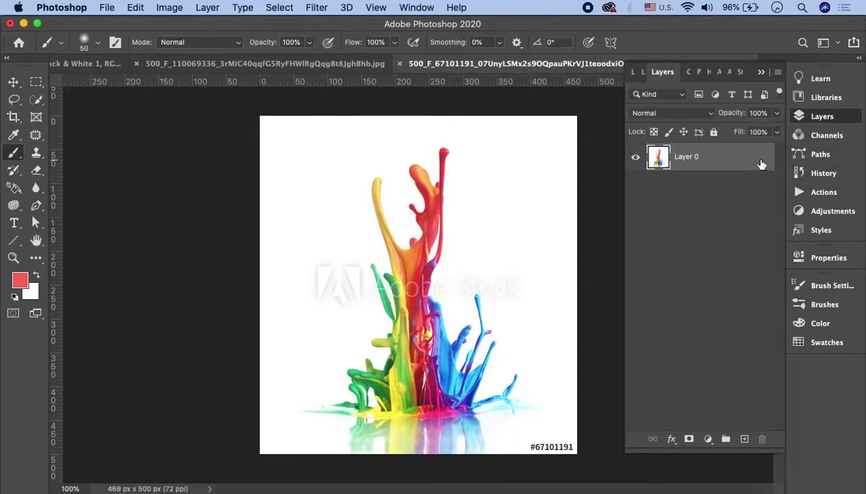
click(41, 104)
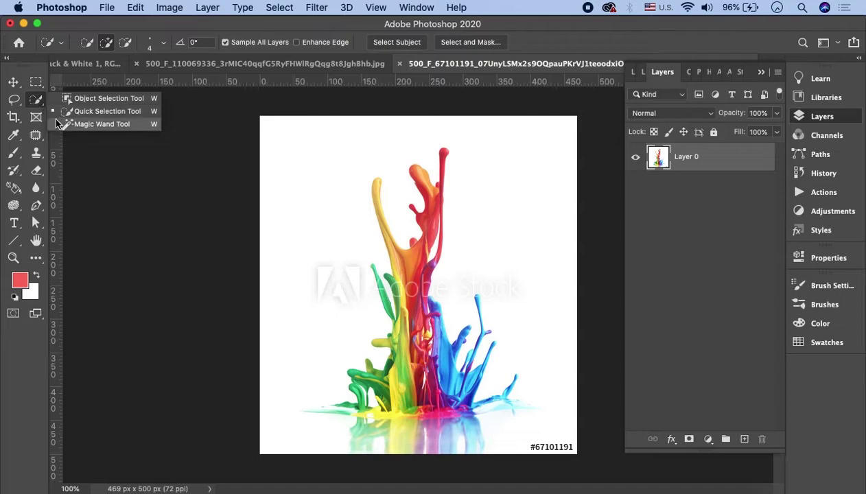
click(101, 124)
click(316, 163)
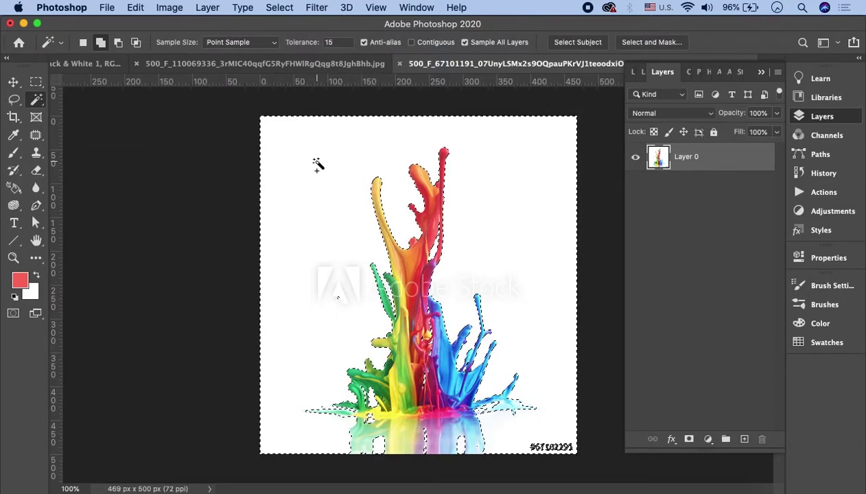
click(39, 104)
click(66, 111)
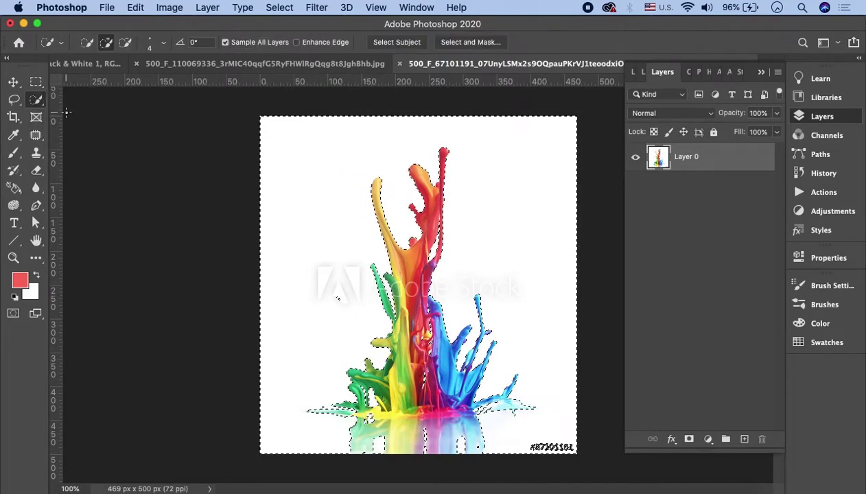
key(bracketright)
key(bracketright)
key(bracketright)
mouse_move(300, 418)
mouse_down()
mouse_move(387, 448)
mouse_move(563, 448)
mouse_up()
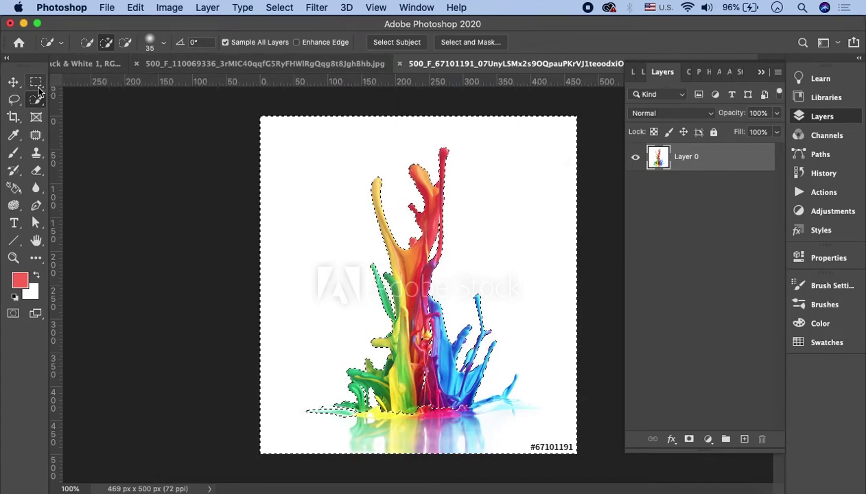
Step: Invert the selection, add a layer mask isolating the splash, and return to the Runner document
right_click(364, 169)
click(389, 188)
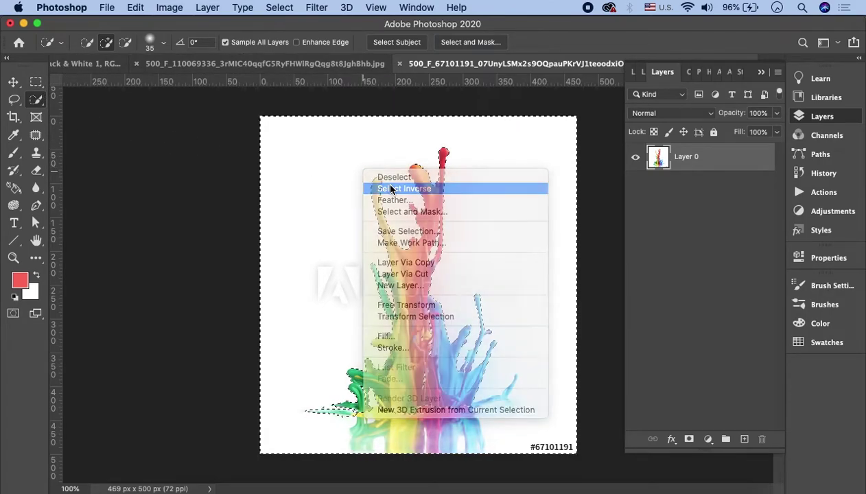
click(689, 439)
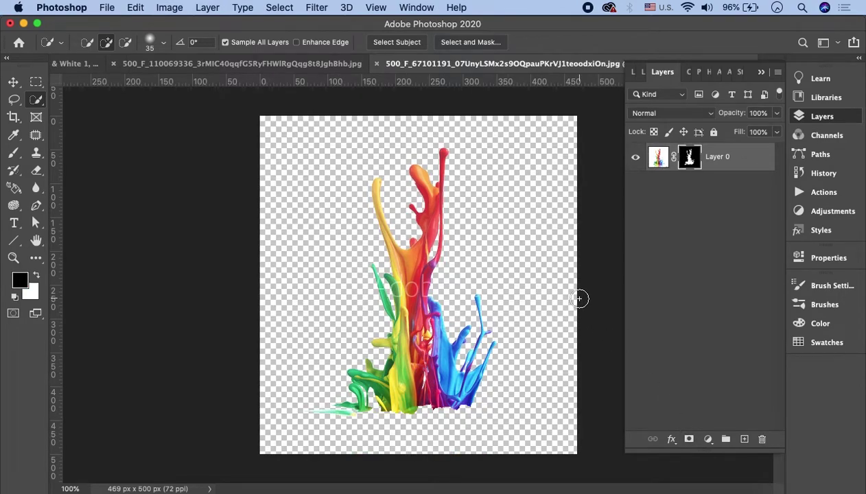
drag(695, 160, 693, 165)
super+click(692, 163)
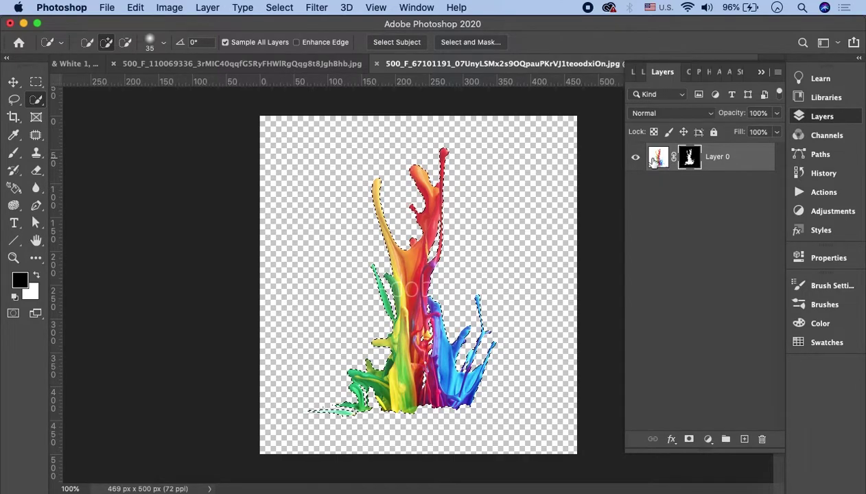
click(658, 160)
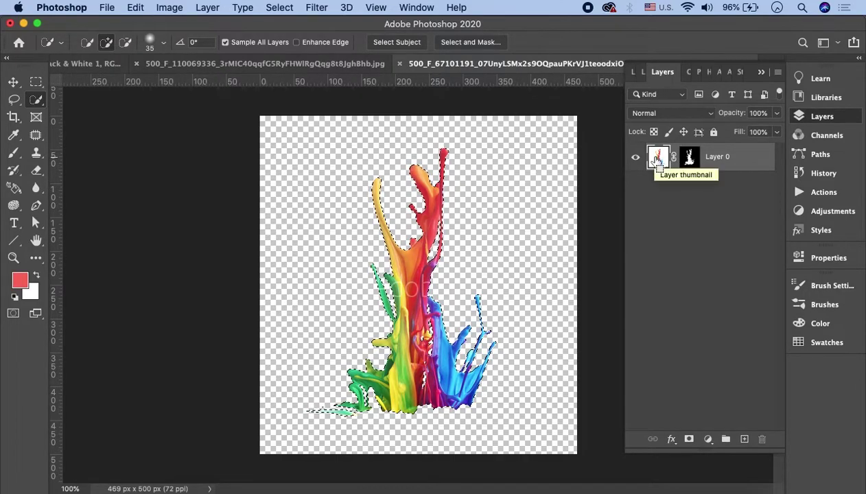
click(764, 74)
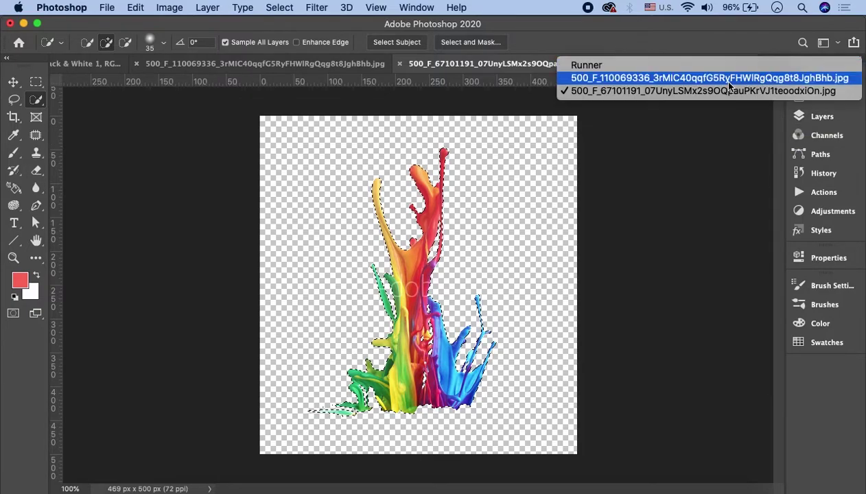
click(714, 68)
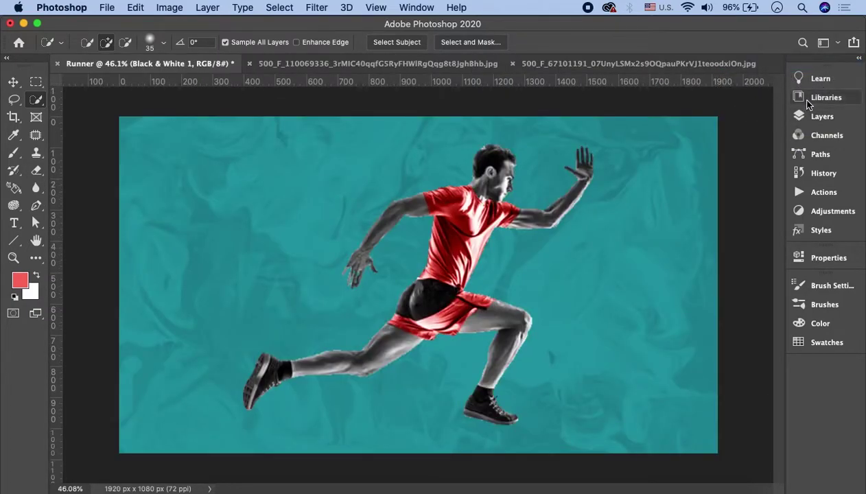
Step: Drop the rainbow splash into the Splash group over the runner's torso and duplicate Color Fill 1
click(811, 115)
click(699, 152)
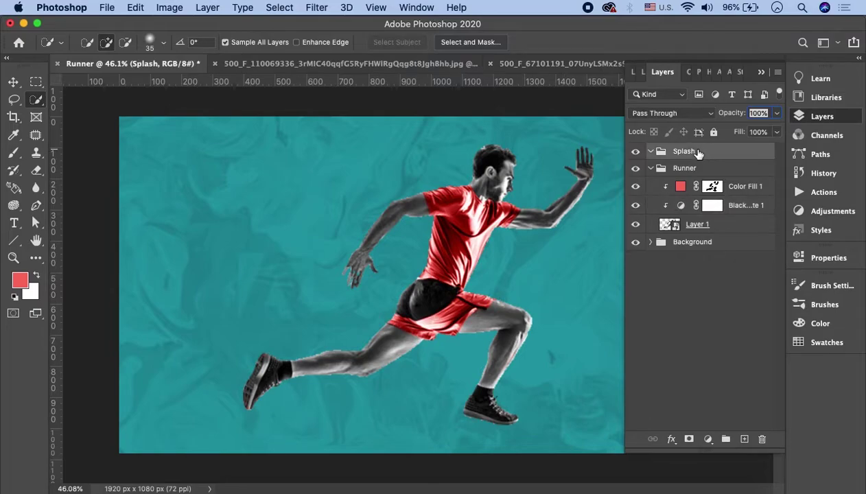
drag(452, 245, 452, 240)
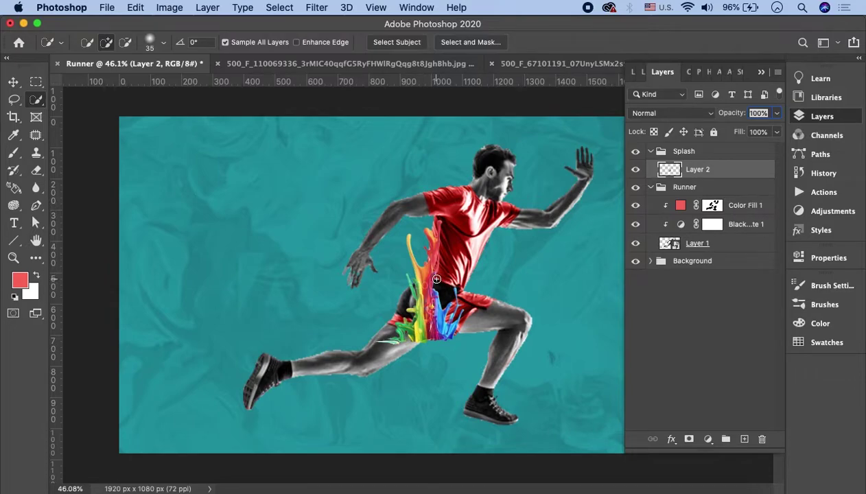
click(771, 208)
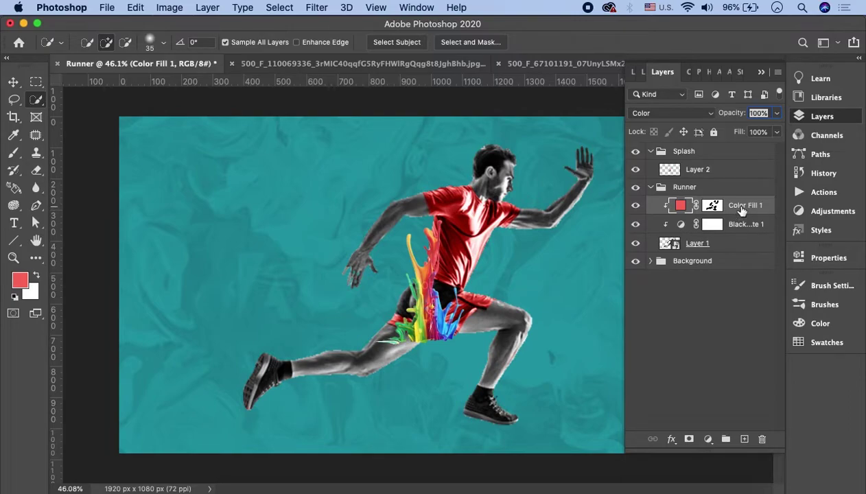
key(super+j)
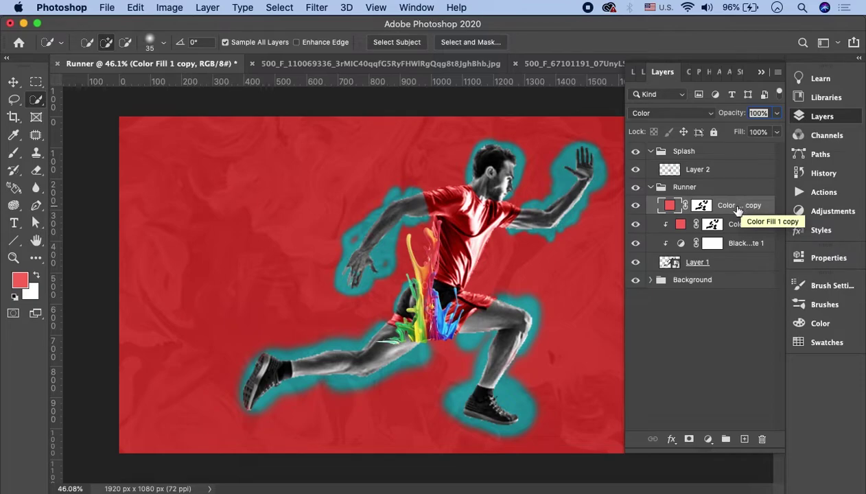
Step: Move the Color Fill 1 copy above the Splash group, clip it, and reset colours to black/white
drag(738, 210, 736, 151)
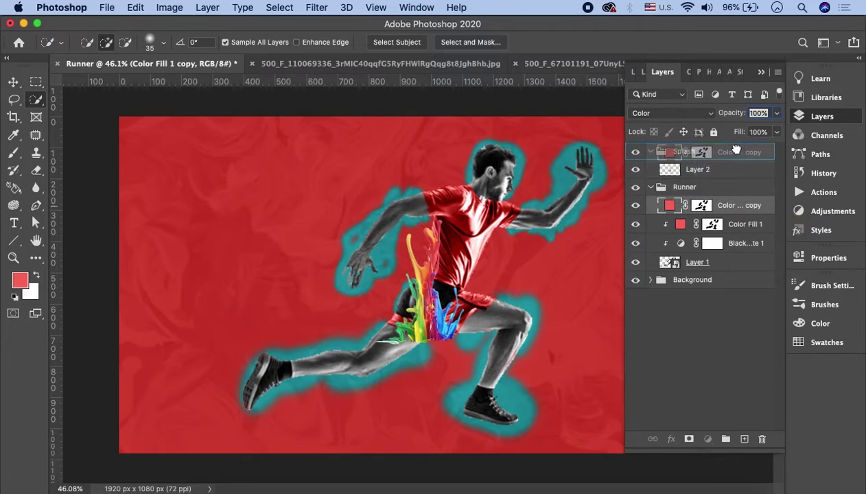
drag(736, 150, 739, 149)
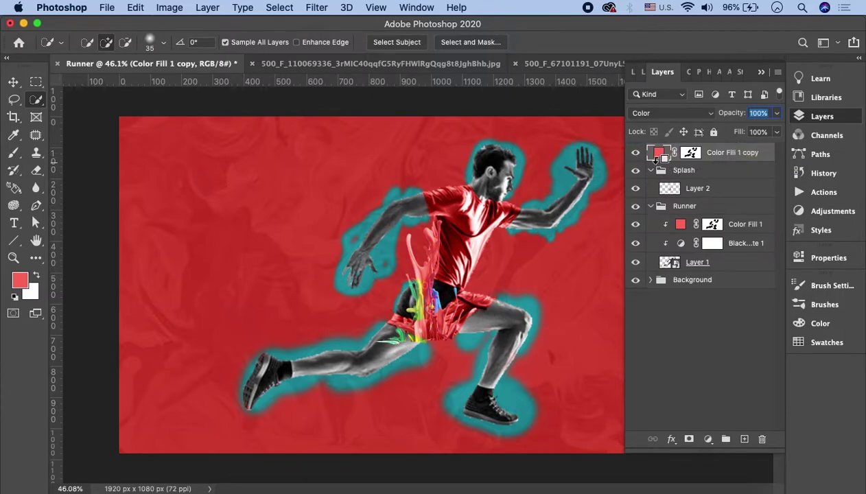
alt+click(656, 161)
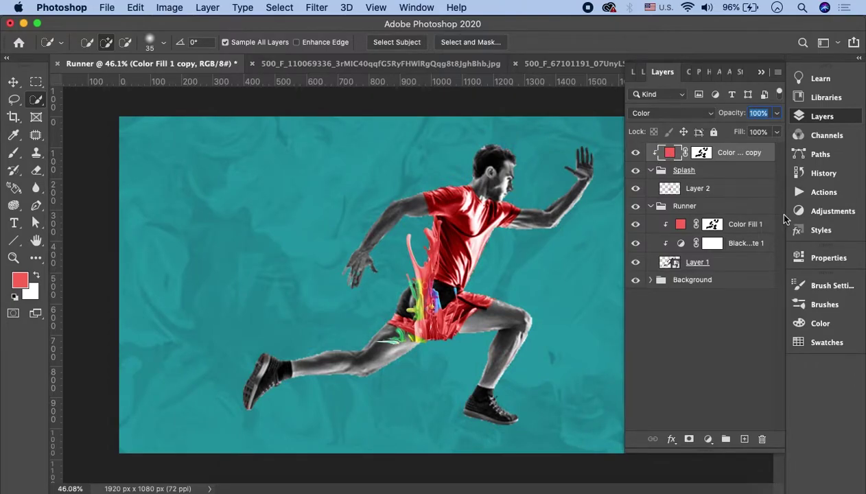
key(super+backslash)
key(d)
key(Return)
click(13, 135)
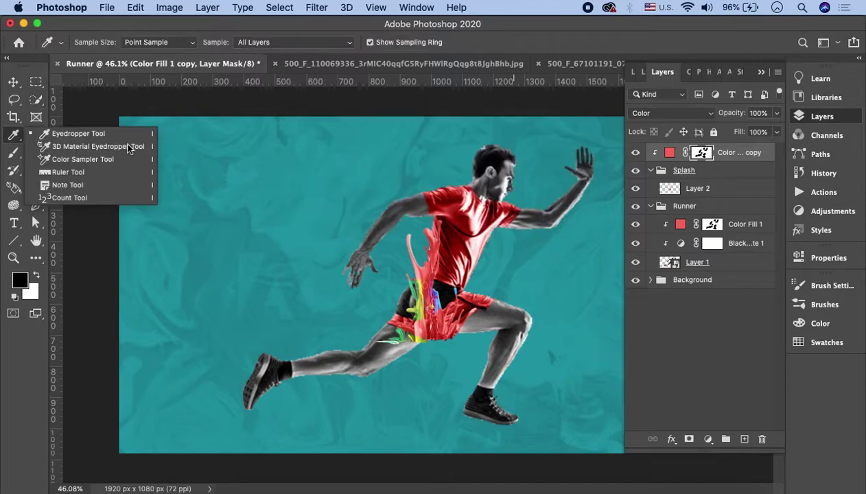
Step: Fill the copy's mask with white so the whole splash turns coral, then select Layer 2
click(14, 152)
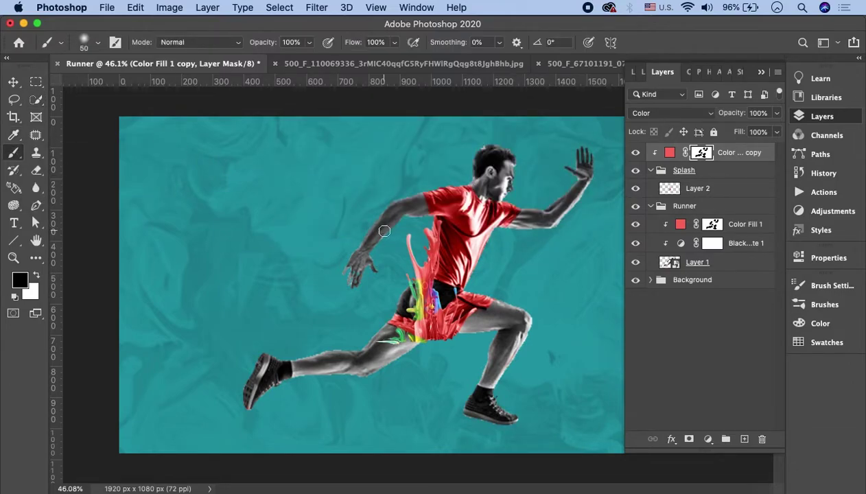
key(bracketright)
key(bracketright)
key(bracketright)
key(bracketright)
key(bracketright)
key(bracketright)
key(bracketright)
key(bracketright)
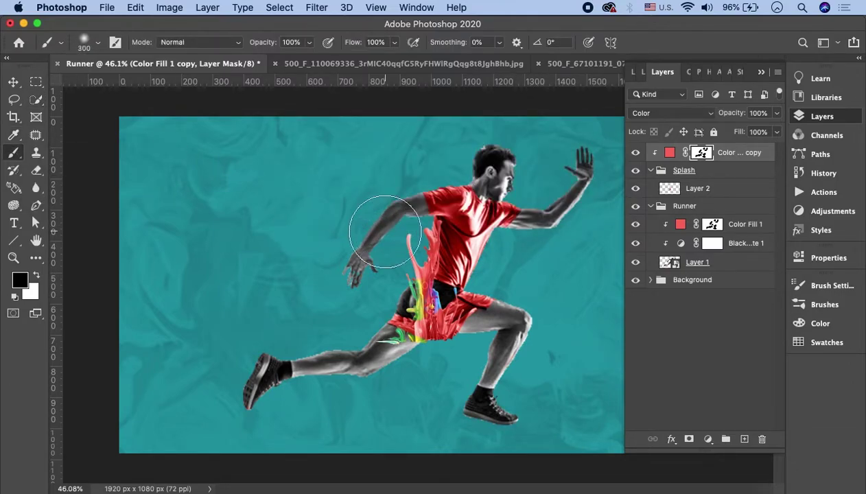
key(bracketright)
key(x)
right_click(307, 228)
key(Escape)
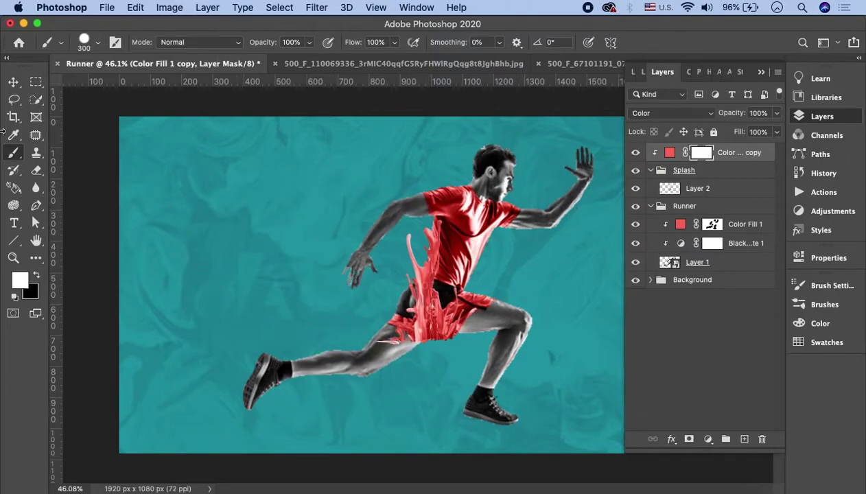
key(v)
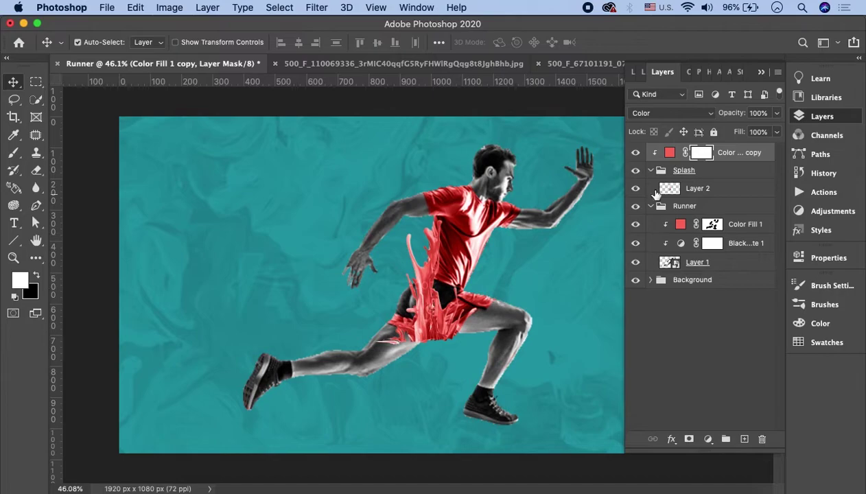
click(727, 193)
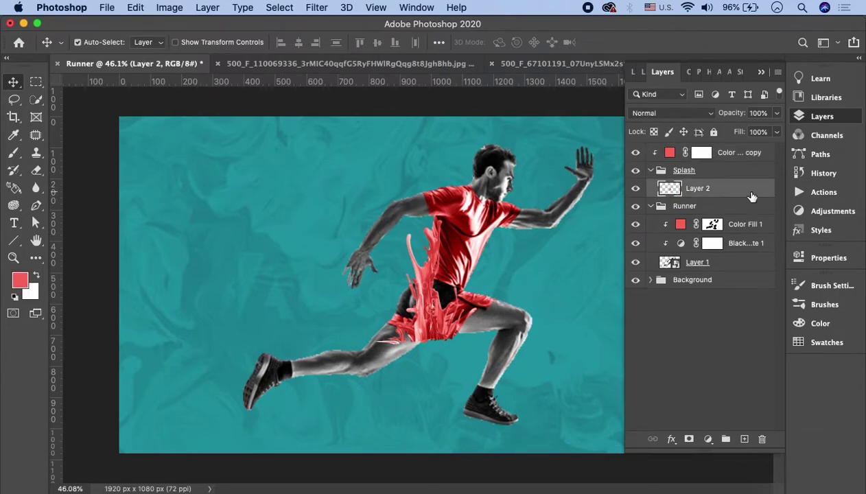
Step: Rotate the splash about −86°, scale it to 186% and move it behind the torso
key(ctrl+t)
drag(475, 218, 354, 191)
drag(368, 225, 322, 171)
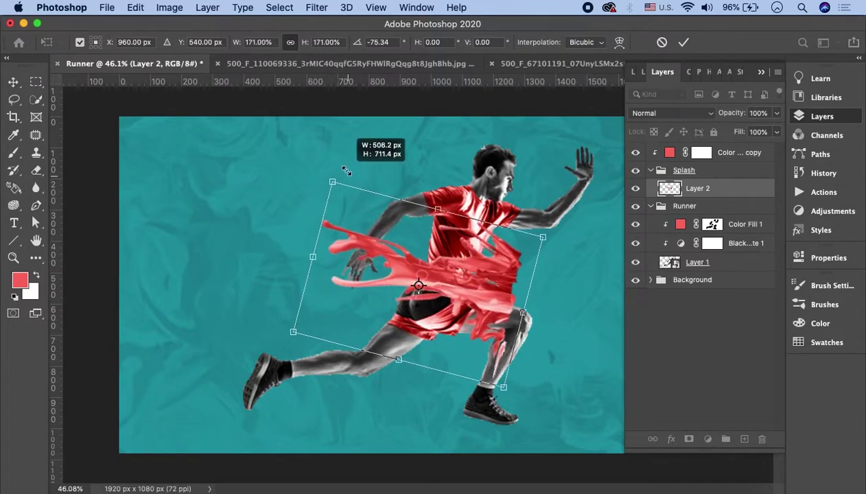
drag(557, 233, 573, 236)
mouse_move(504, 283)
mouse_down()
mouse_move(396, 245)
mouse_move(414, 241)
mouse_up()
drag(477, 189, 470, 160)
drag(405, 240, 402, 252)
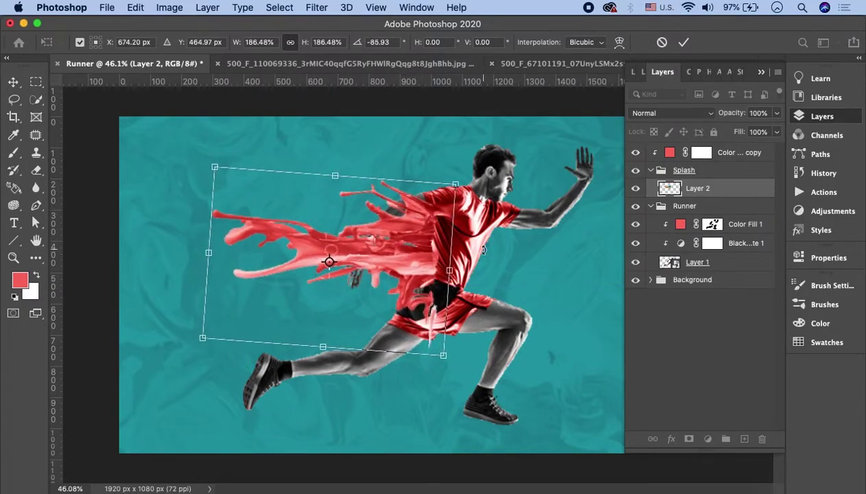
click(684, 43)
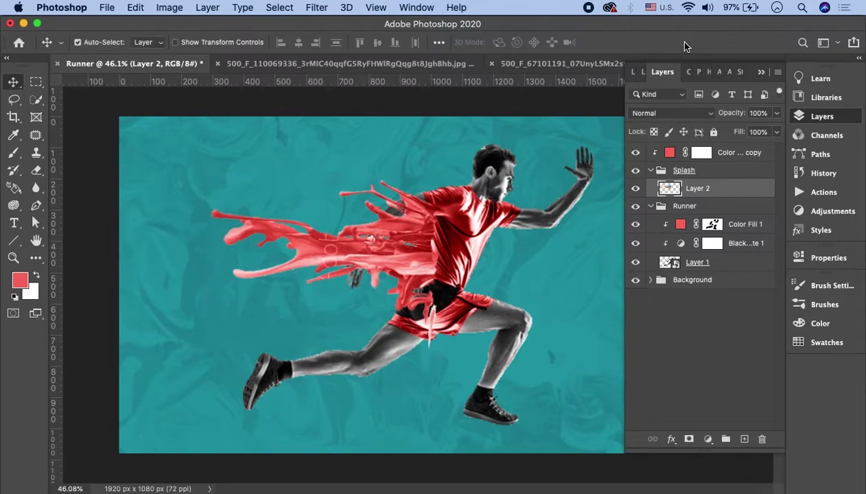
Step: Add a layer mask to the splash layer, trying an inverted mask before reverting it
click(689, 440)
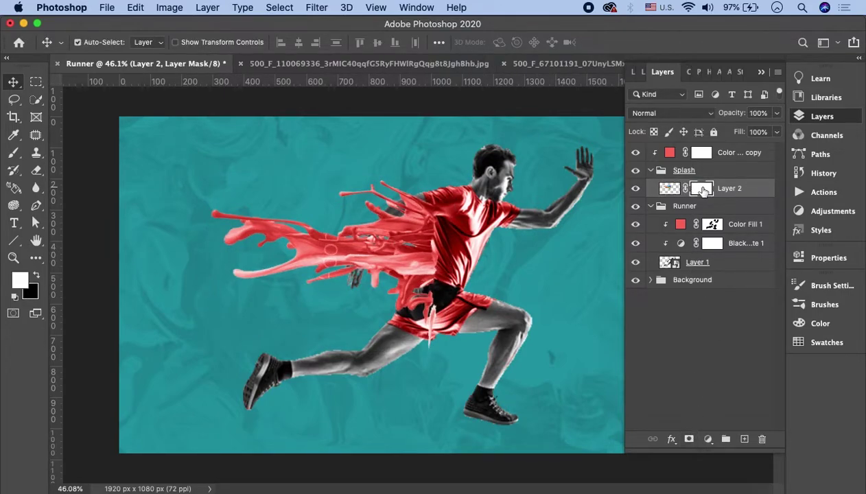
scroll(420, 201, up, 5)
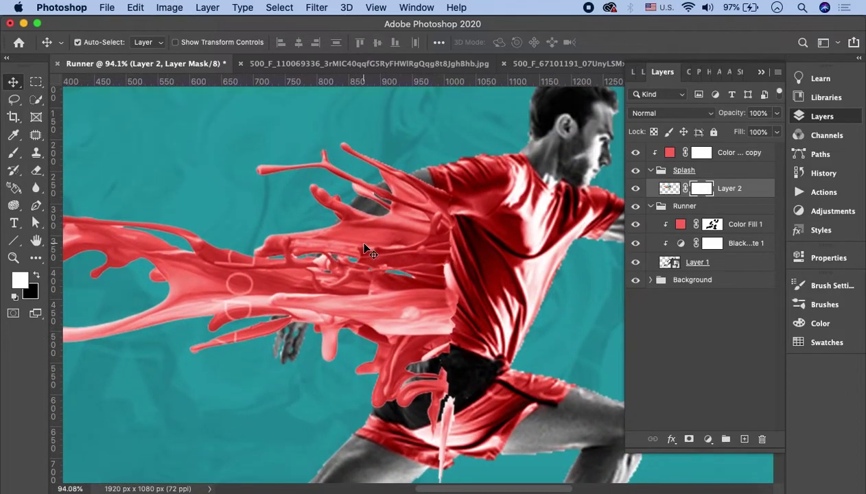
key(ctrl+i)
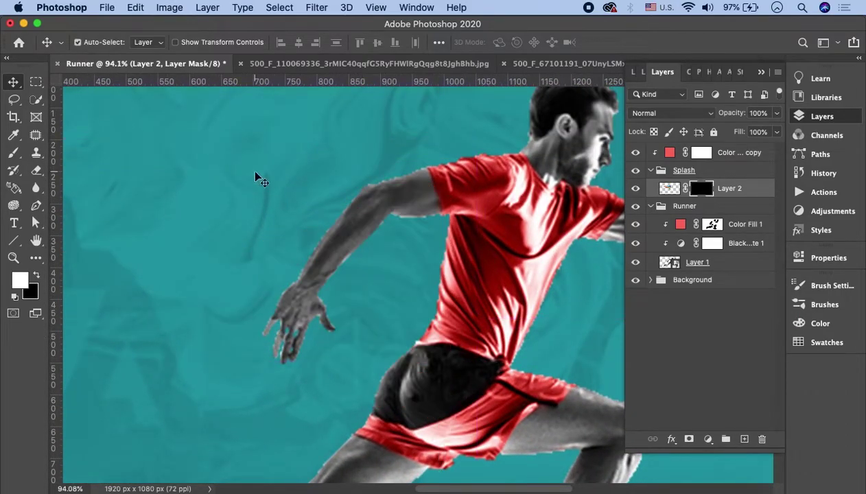
scroll(279, 199, down, 3)
scroll(329, 238, down, 2)
scroll(412, 253, up, 1)
scroll(412, 258, up, 2)
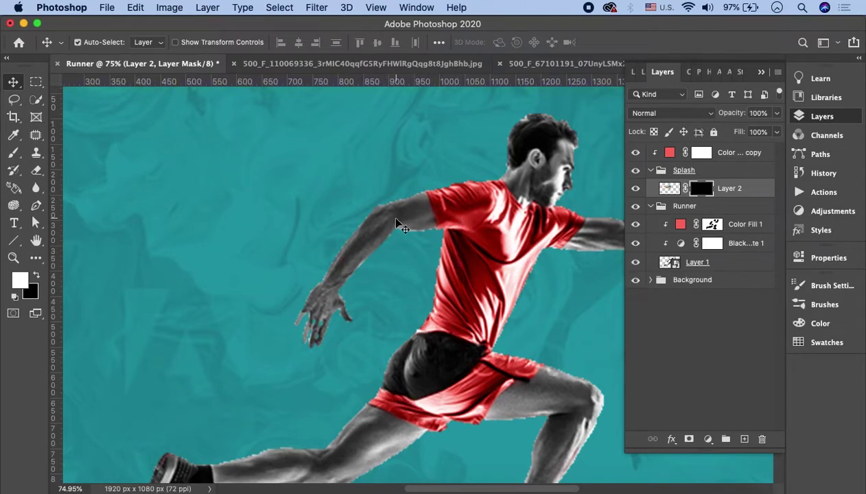
key(ctrl+i)
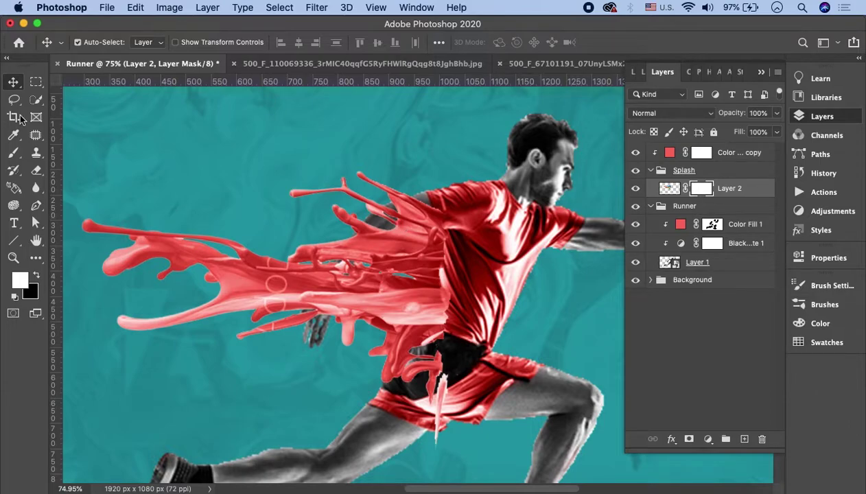
Step: Paint black on the mask with a 50 px brush to hide the drip over the shorts
click(13, 153)
key(bracketleft)
key(bracketleft)
key(bracketleft)
key(bracketleft)
key(bracketleft)
key(bracketleft)
key(bracketleft)
key(bracketleft)
key(bracketleft)
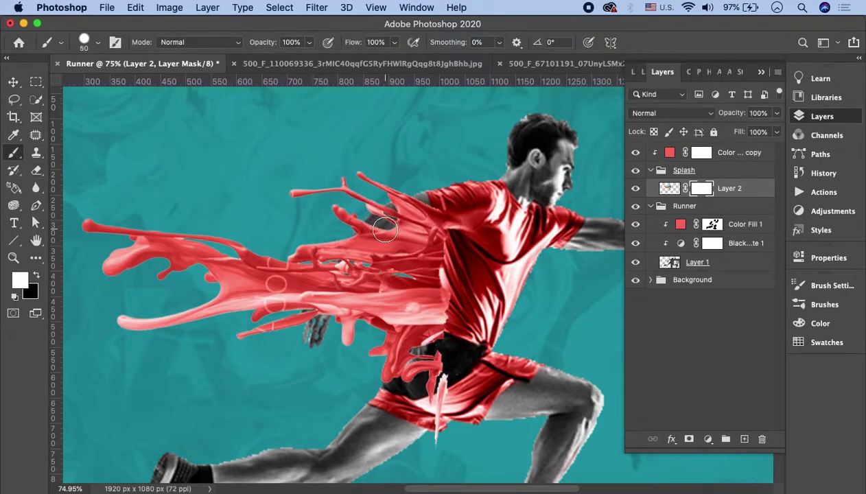
scroll(425, 396, up, 2)
scroll(426, 397, down, 2)
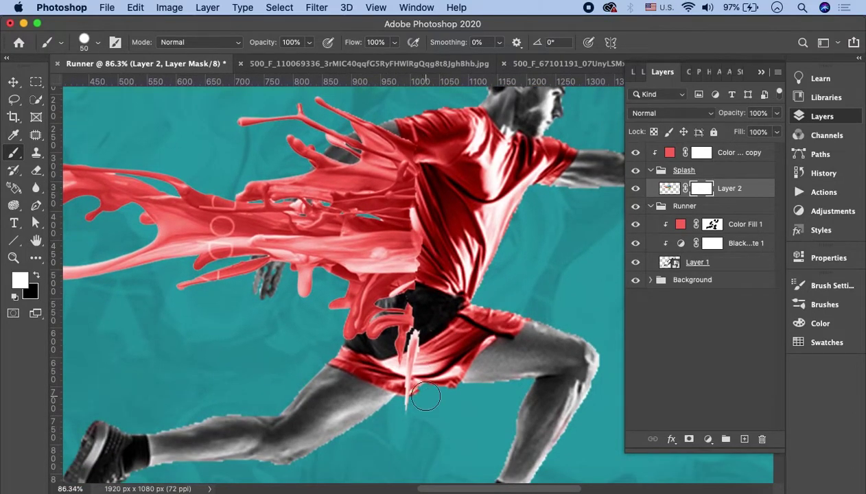
key(x)
mouse_move(419, 412)
mouse_down()
mouse_move(377, 145)
mouse_move(288, 268)
mouse_up()
Step: Paint white with a smaller brush to restore red along the splash edge, body and under the arm
scroll(412, 206, up, 5)
right_click(329, 187)
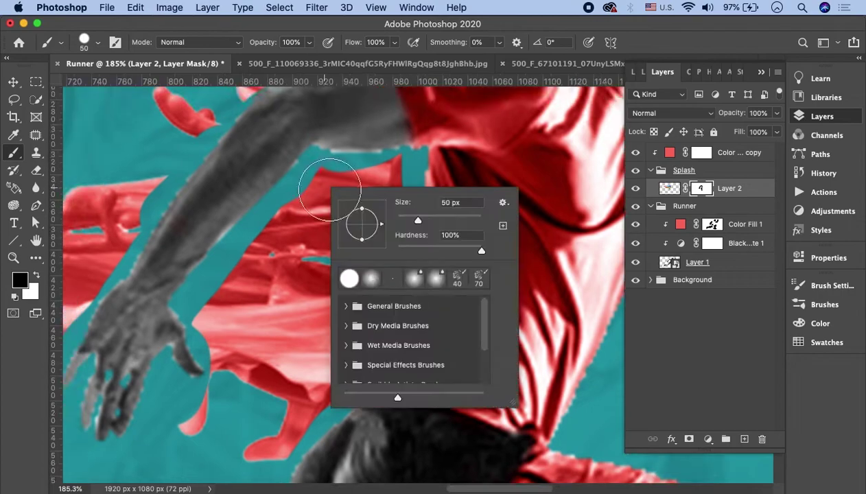
key(Escape)
key(x)
key(bracketleft)
key(bracketleft)
key(bracketleft)
mouse_move(302, 152)
mouse_down()
mouse_move(424, 169)
mouse_move(374, 387)
mouse_up()
mouse_move(407, 165)
mouse_down()
mouse_move(350, 159)
mouse_move(278, 180)
mouse_move(243, 222)
mouse_move(185, 346)
mouse_up()
key(bracketright)
key(bracketright)
key(bracketright)
mouse_move(194, 309)
mouse_down()
mouse_move(207, 313)
mouse_move(273, 203)
mouse_up()
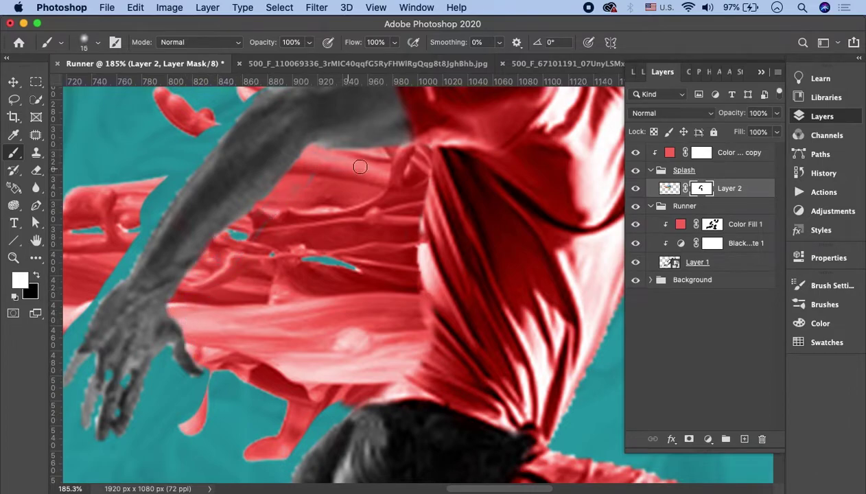
Step: Restore red under the fingertip with a fine brush, covering the remaining gap
scroll(319, 342, left, 4)
scroll(319, 342, down, 1)
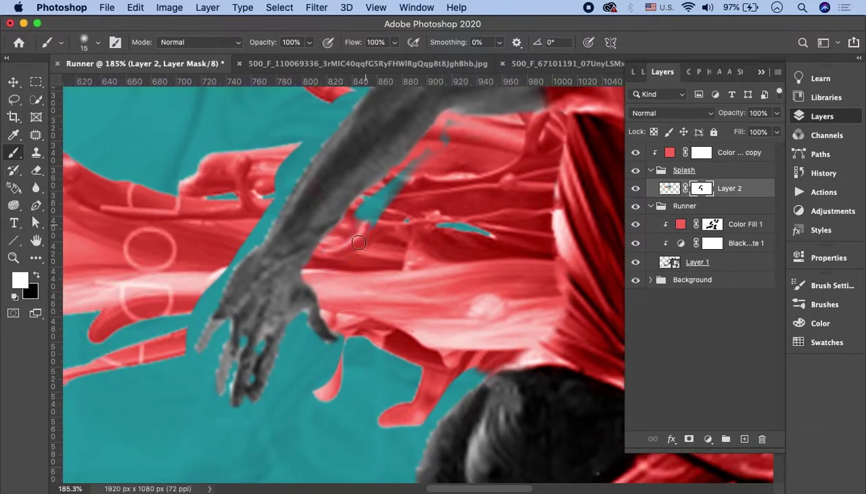
scroll(338, 347, left, 1)
key(bracketleft)
key(bracketleft)
key(bracketleft)
drag(333, 322, 379, 344)
drag(326, 333, 358, 379)
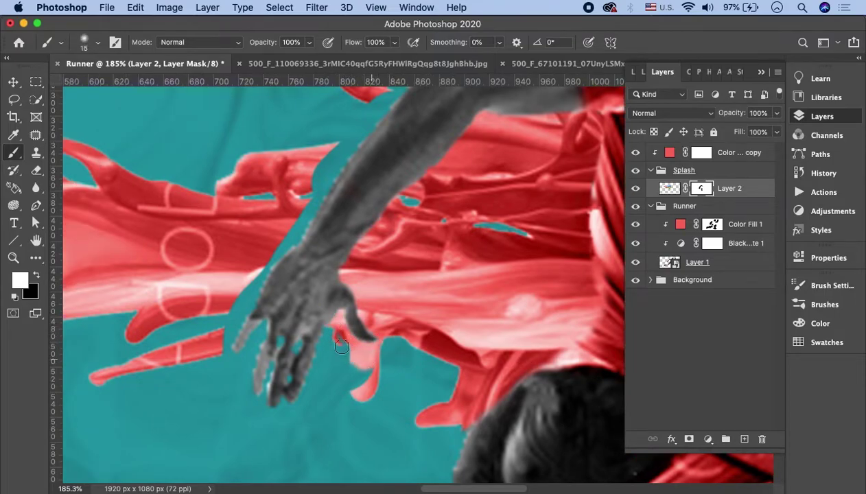
Step: Mask the splash off the hand's edge and restore red along the arm's edge
scroll(357, 378, up, 5)
key(x)
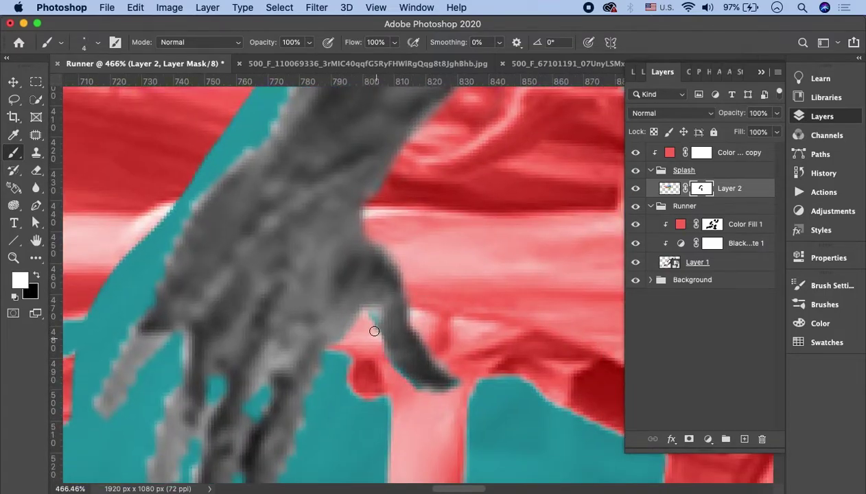
scroll(373, 330, left, 5)
drag(302, 271, 419, 124)
scroll(419, 125, up, 5)
drag(368, 251, 436, 141)
scroll(429, 138, up, 5)
drag(412, 247, 364, 313)
Step: Close the teal gap beside the arm and tidy the mask around the fingers
scroll(364, 313, up, 5)
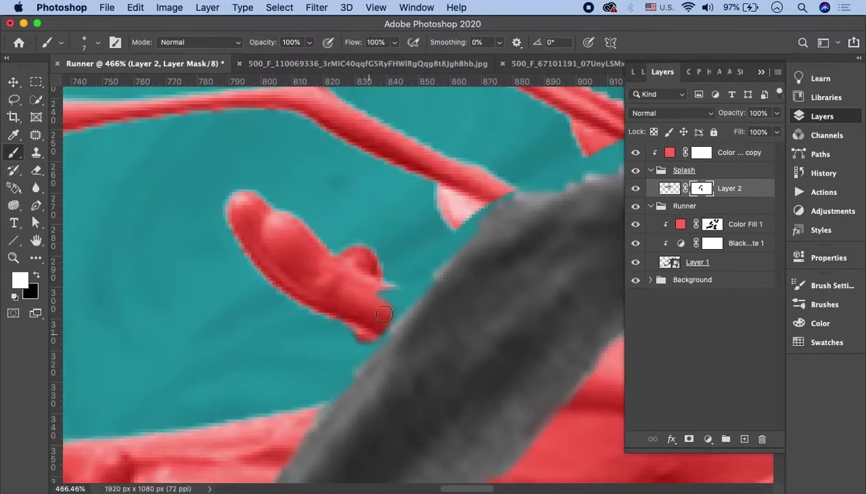
scroll(412, 288, right, 5)
scroll(481, 268, up, 3)
drag(566, 261, 453, 274)
scroll(425, 236, down, 5)
scroll(426, 237, up, 5)
mouse_move(289, 199)
mouse_down()
mouse_move(261, 271)
mouse_move(349, 208)
mouse_up()
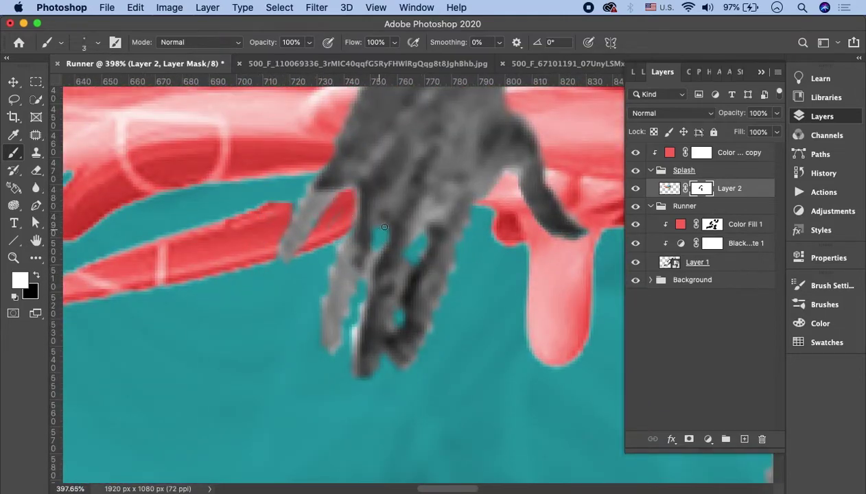
scroll(490, 236, down, 8)
scroll(491, 237, down, 3)
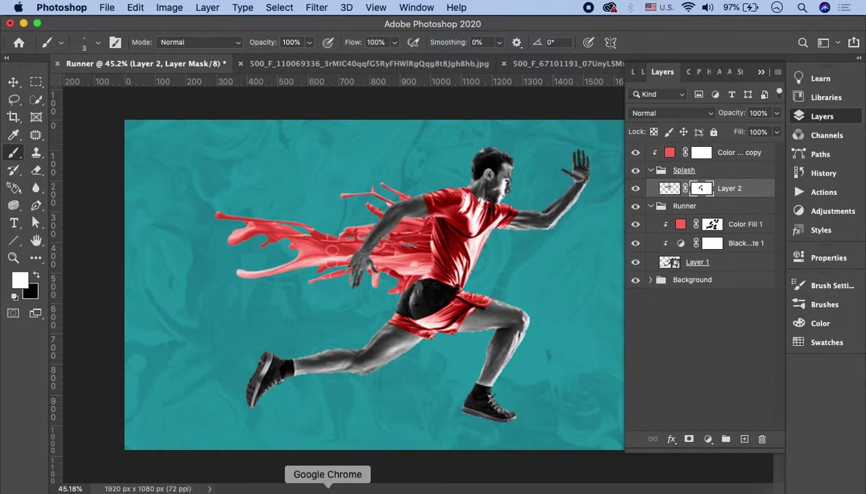
click(329, 489)
scroll(580, 275, up, 1)
Step: Scroll the tutorial to the runner example with its Splash and Runner layers, then return to Photoshop
scroll(581, 275, up, 5)
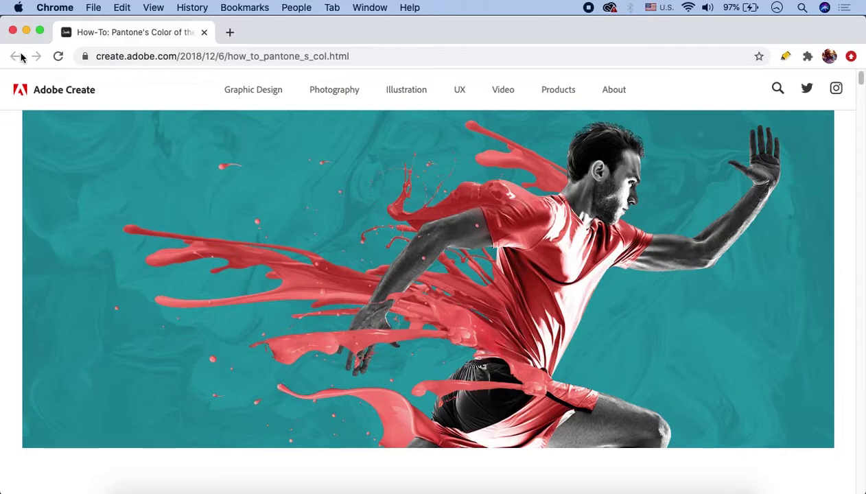
scroll(40, 257, down, 10)
scroll(40, 257, down, 10)
scroll(40, 257, down, 5)
scroll(40, 257, down, 3)
scroll(40, 258, down, 8)
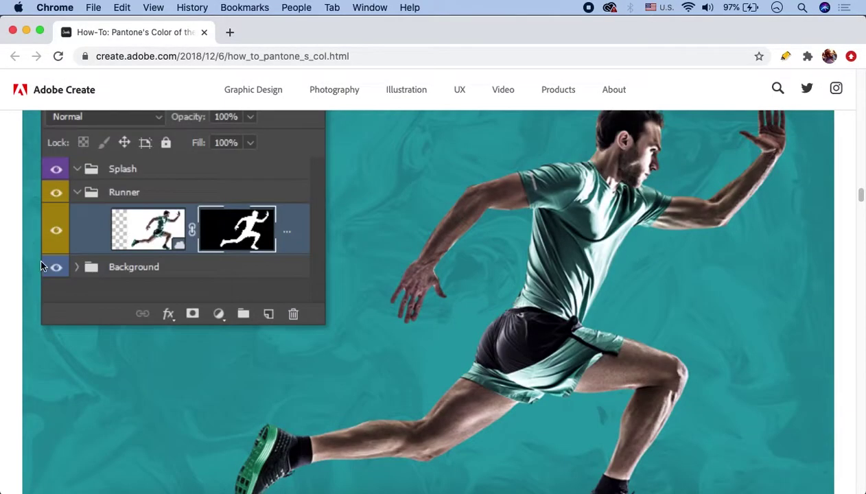
click(365, 486)
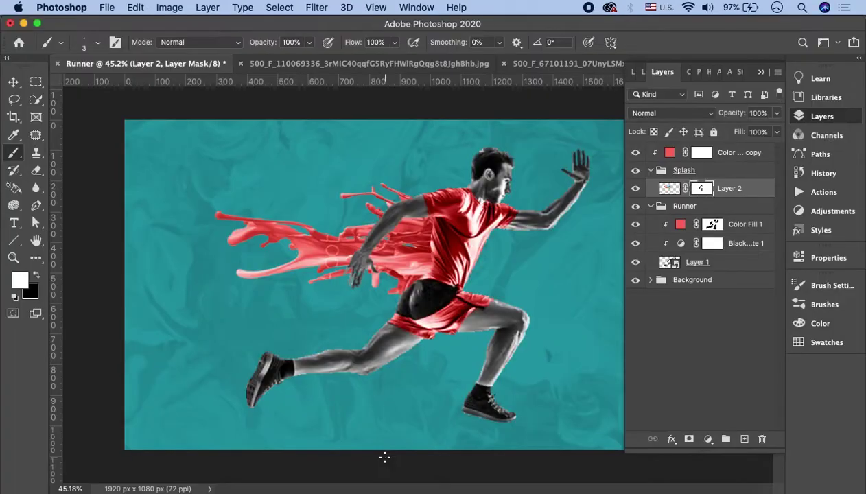